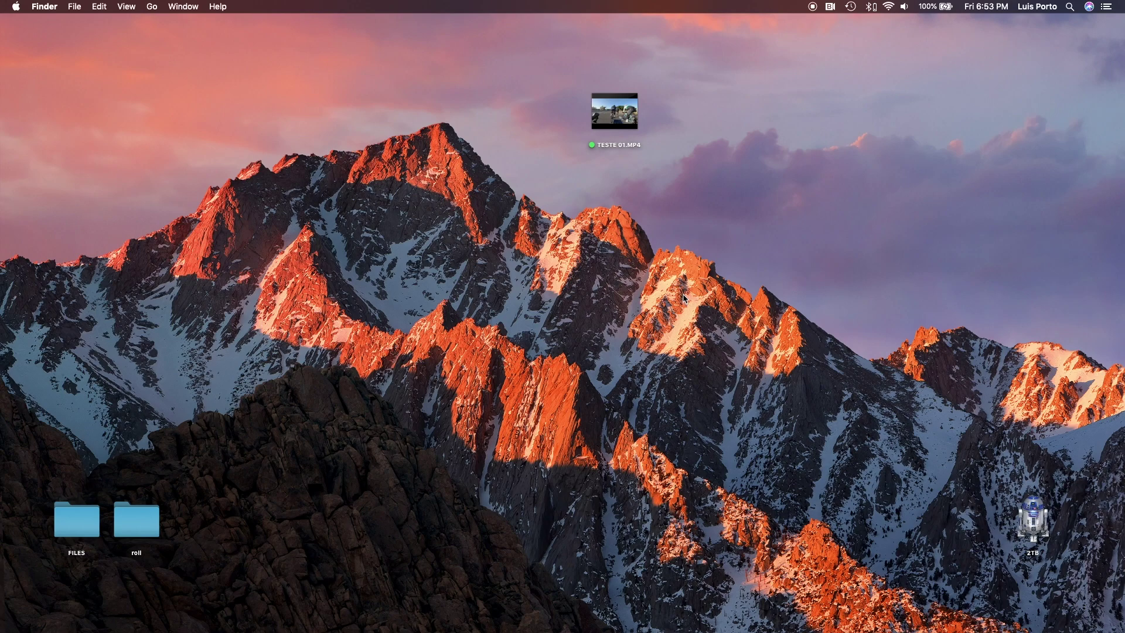
Switch to the Xert dashboard in Chrome and open the activity "Episódio 33 - Treino de Revezamento (link no perfil)"
mouse_move(604, 124)
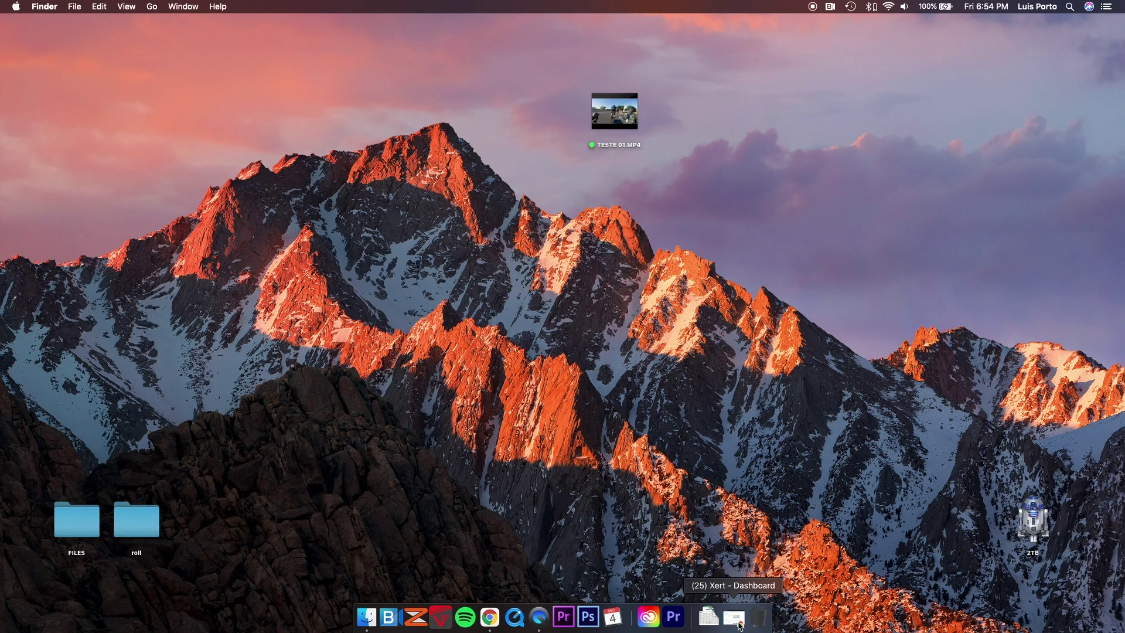
click(738, 624)
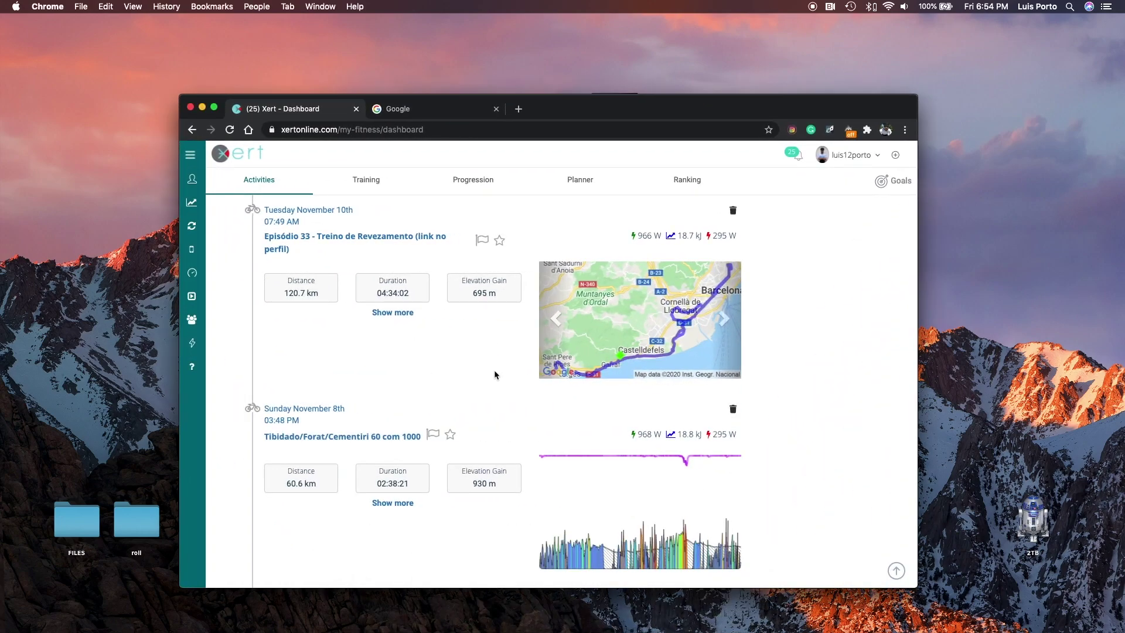
click(724, 320)
click(723, 320)
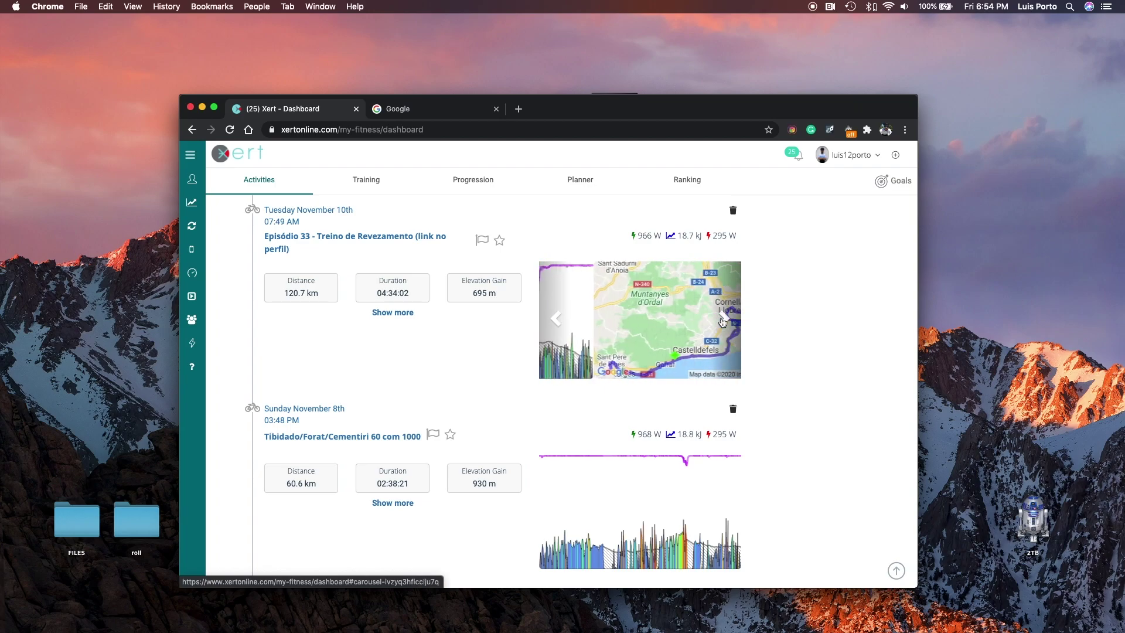
click(338, 241)
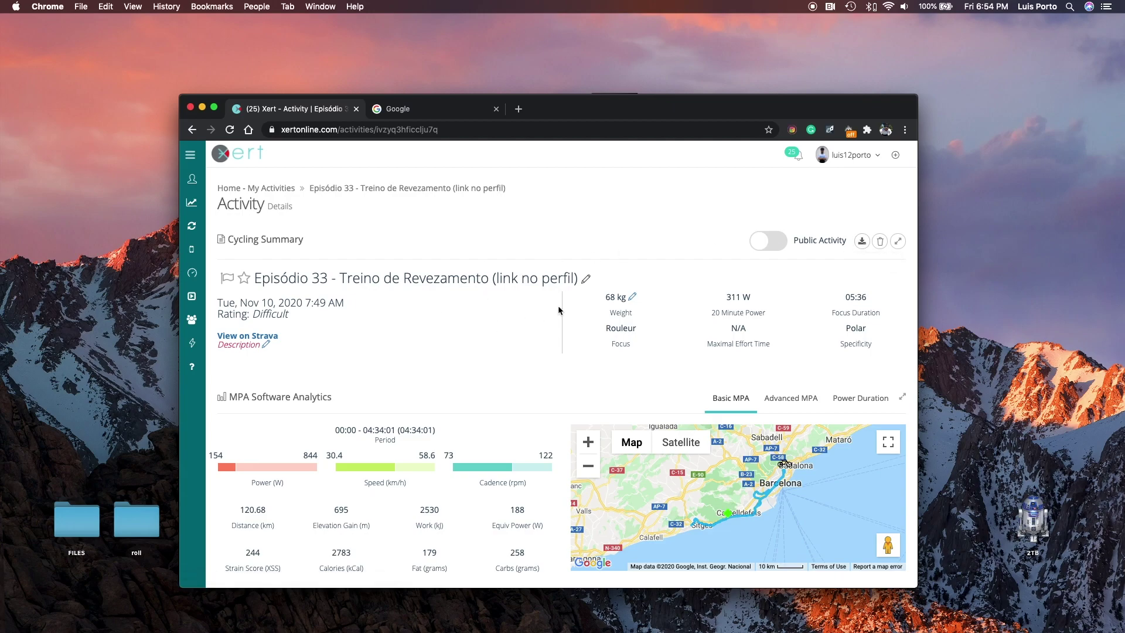
Download the activity's original file to the Desktop as a FIT file named "teste telemetria"
scroll(518, 314, down, 10)
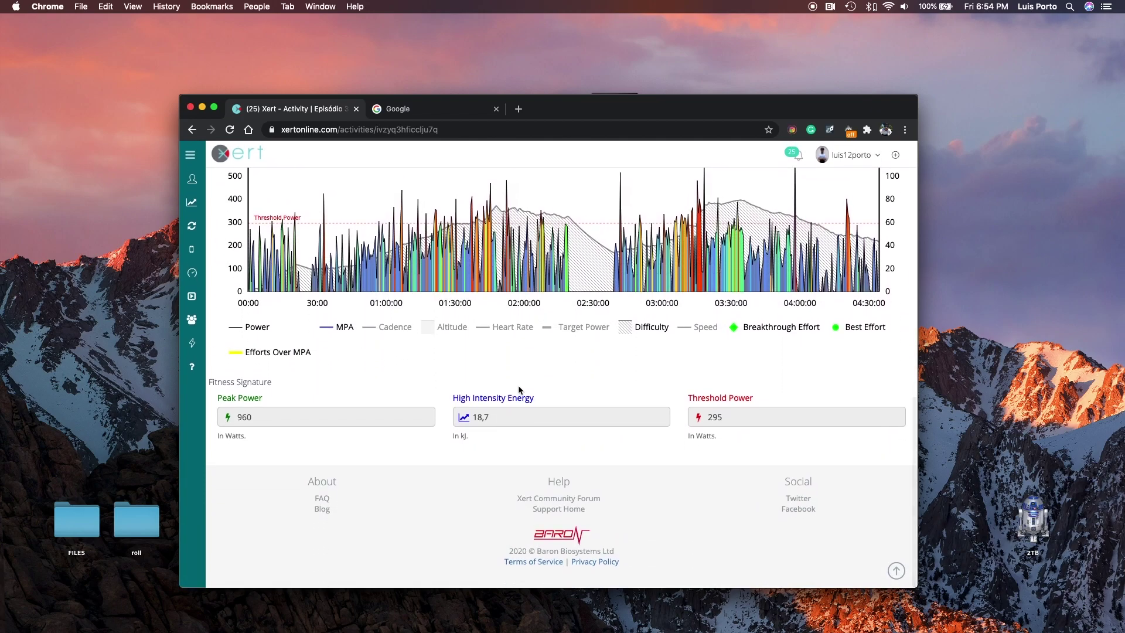
scroll(519, 385, up, 10)
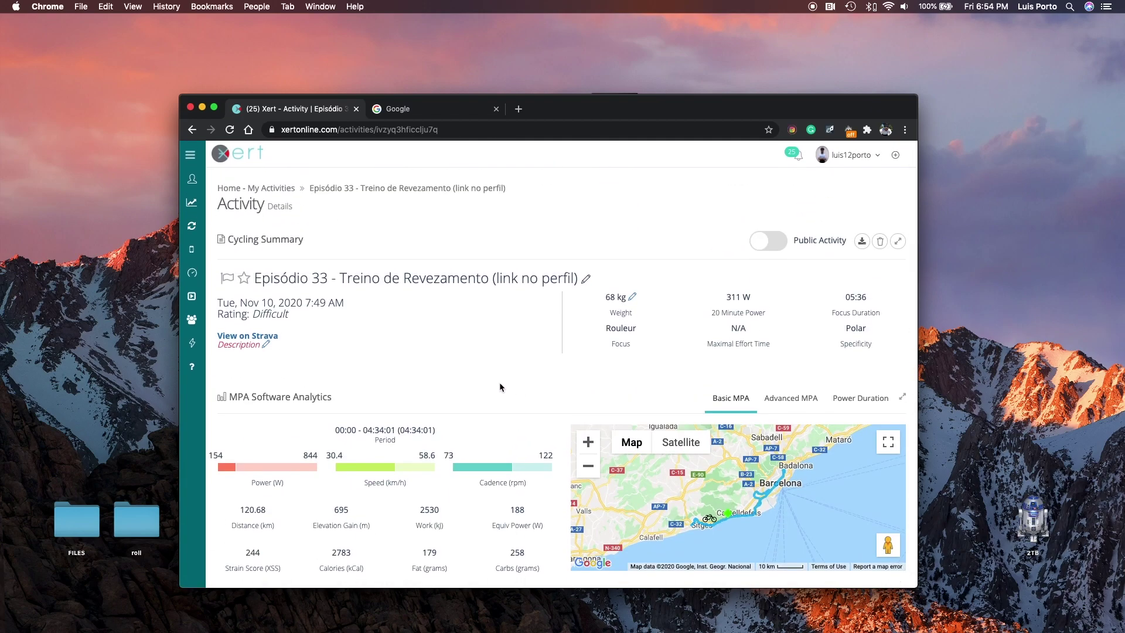
click(861, 240)
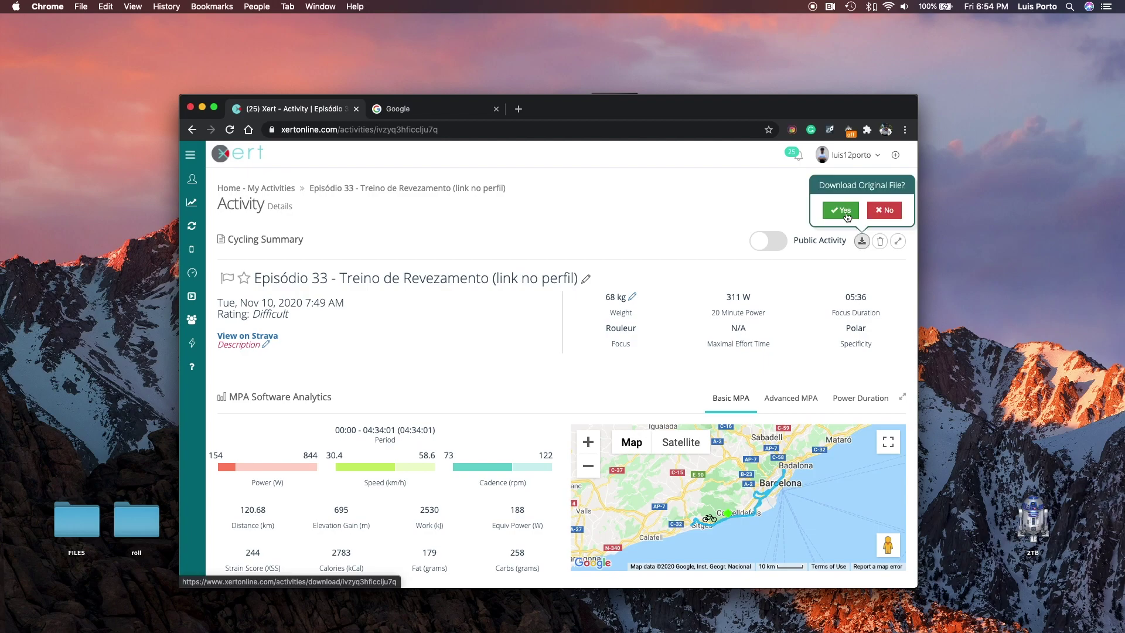
click(841, 210)
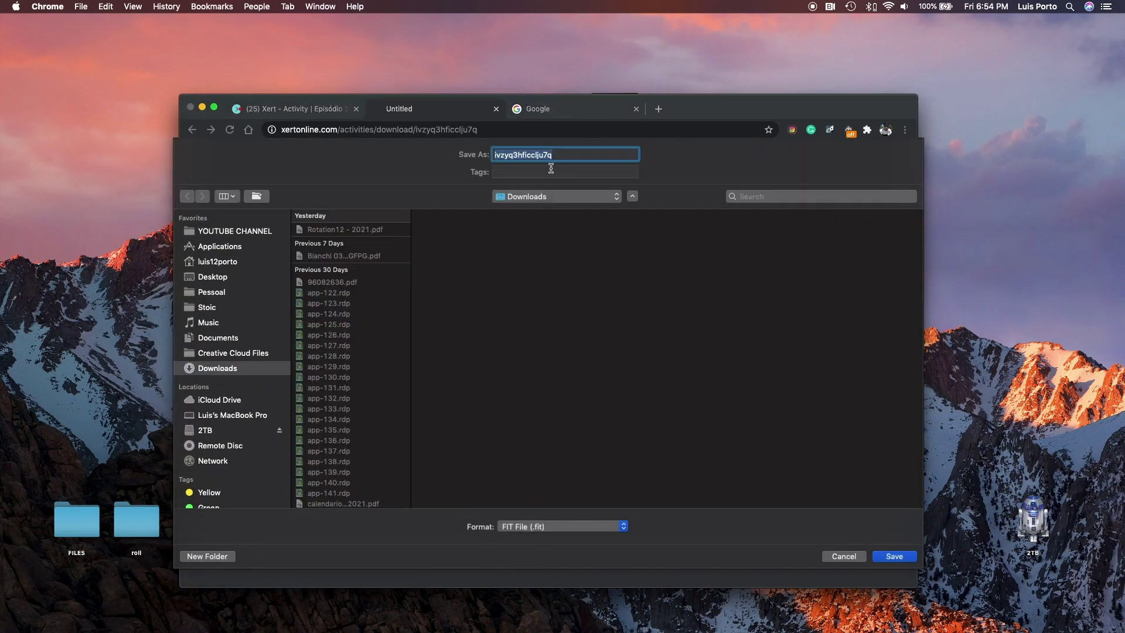
text(te)
click(223, 279)
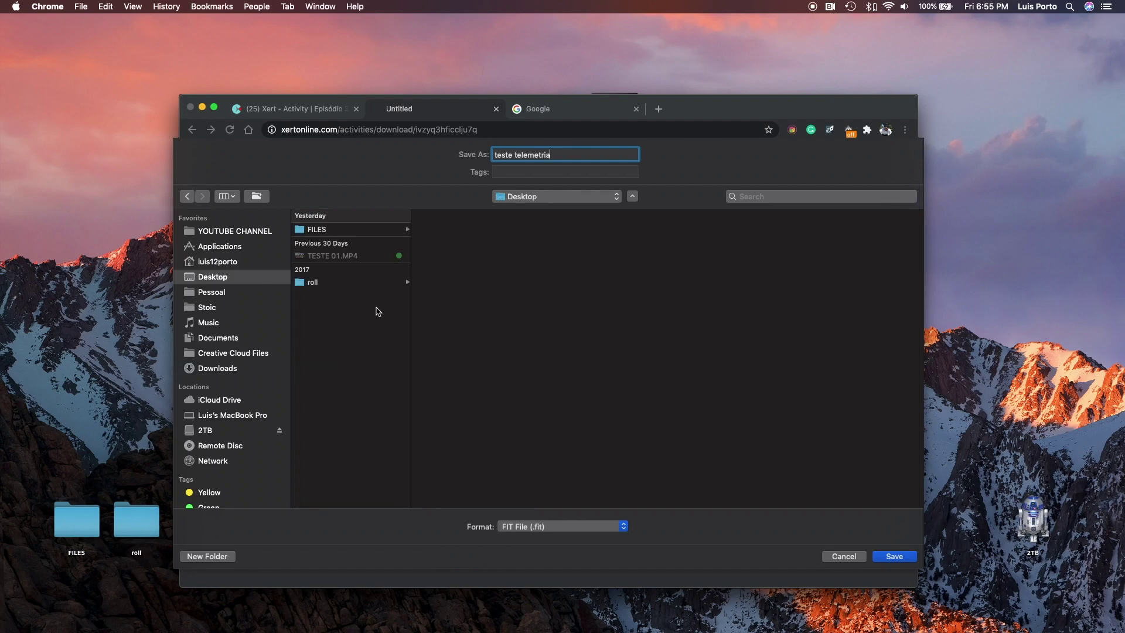
click(891, 558)
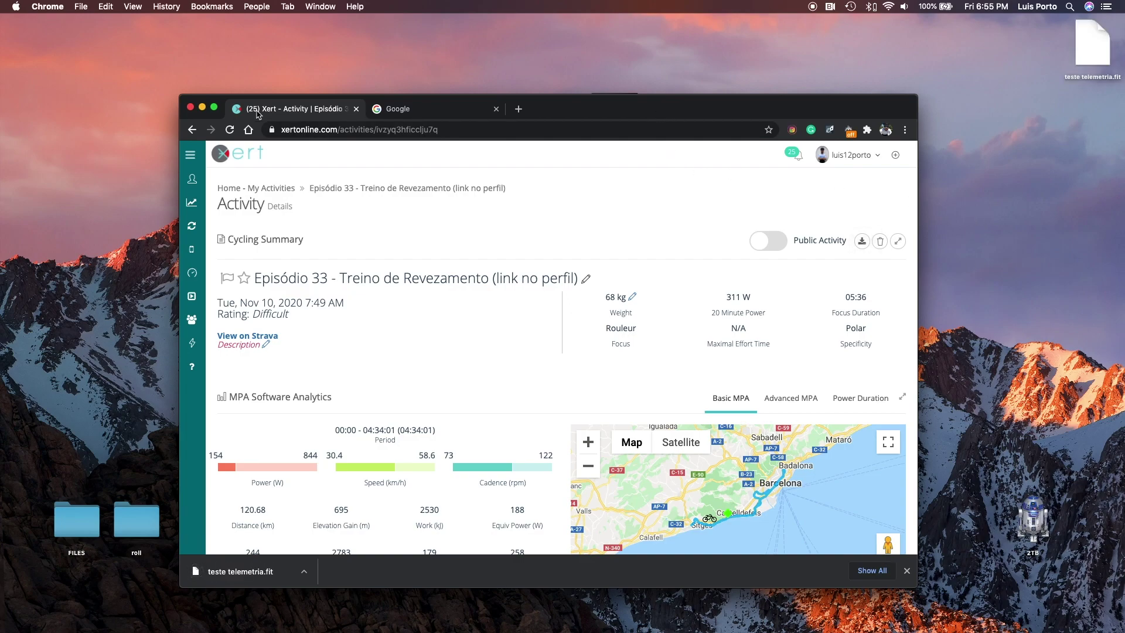
Minimize the browser and place teste telemetria.fit beside TESTE 01.MP4 on the desktop
double_click(656, 111)
drag(1107, 55, 689, 123)
drag(563, 55, 728, 181)
click(732, 192)
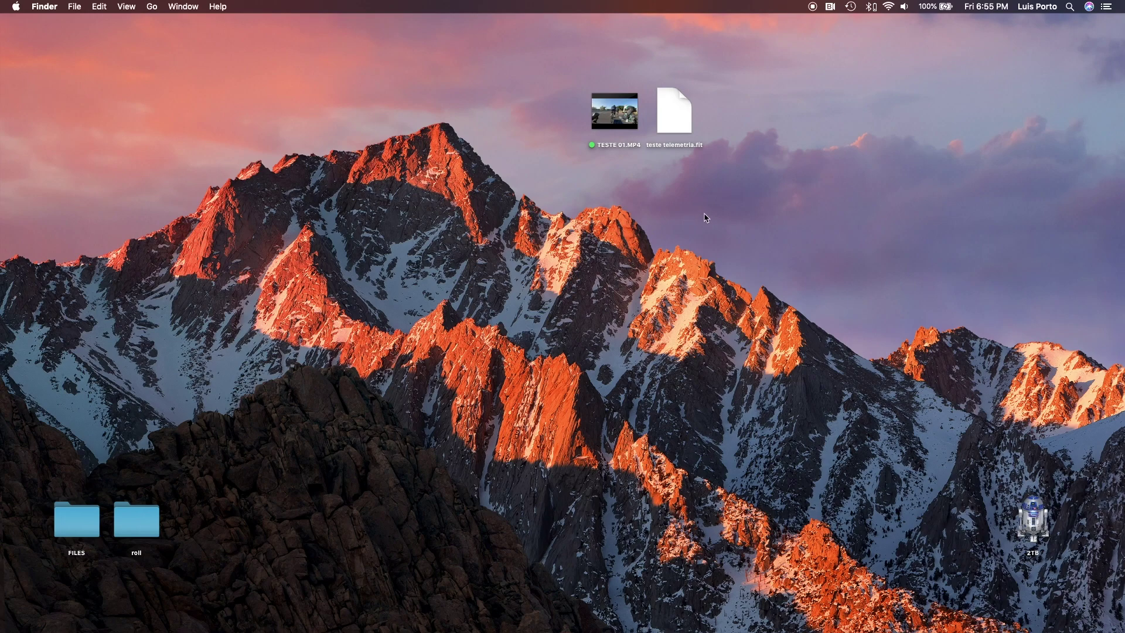
Return to Chrome, search Google for "garmin virb editing for mac" and open Garmin's VIRB Edit for Mac download page
mouse_move(827, 625)
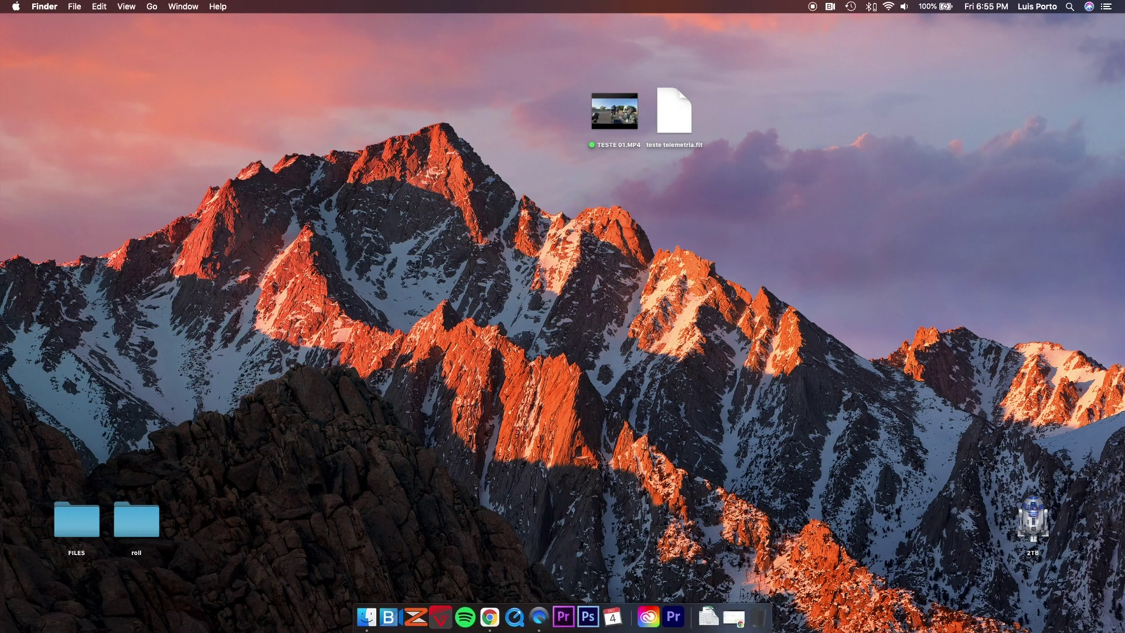
click(733, 618)
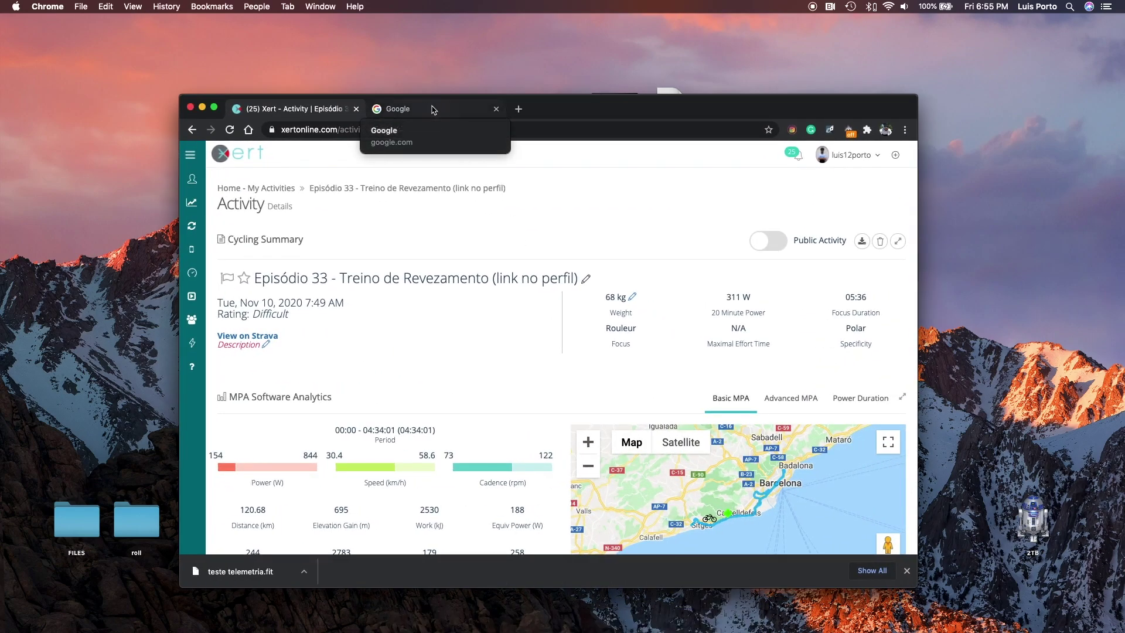
click(907, 571)
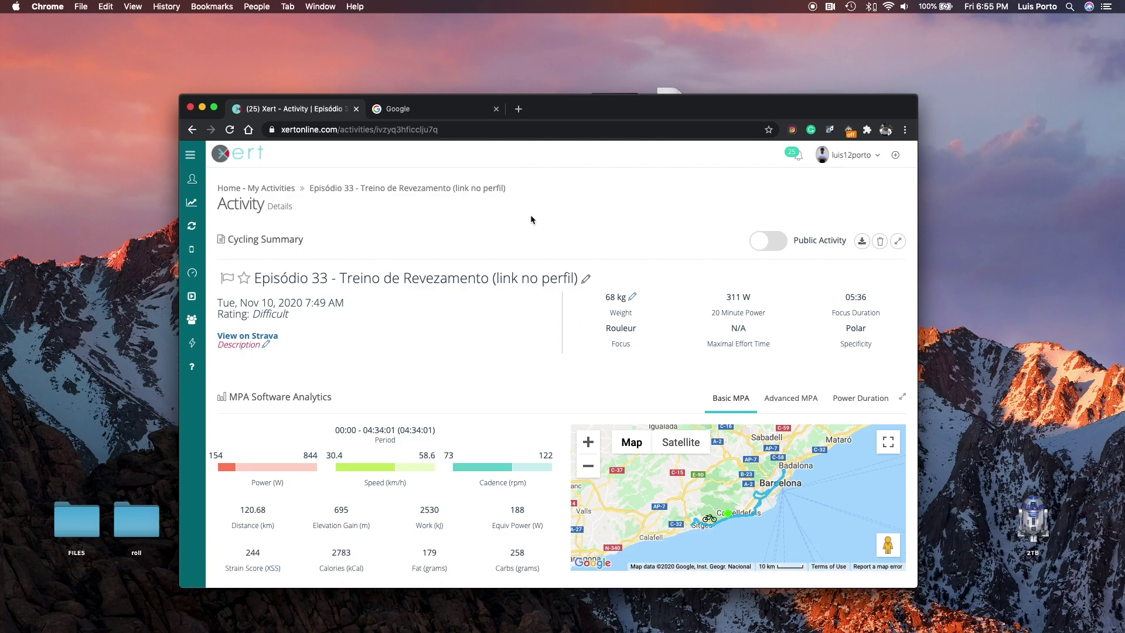
click(428, 111)
key(Return)
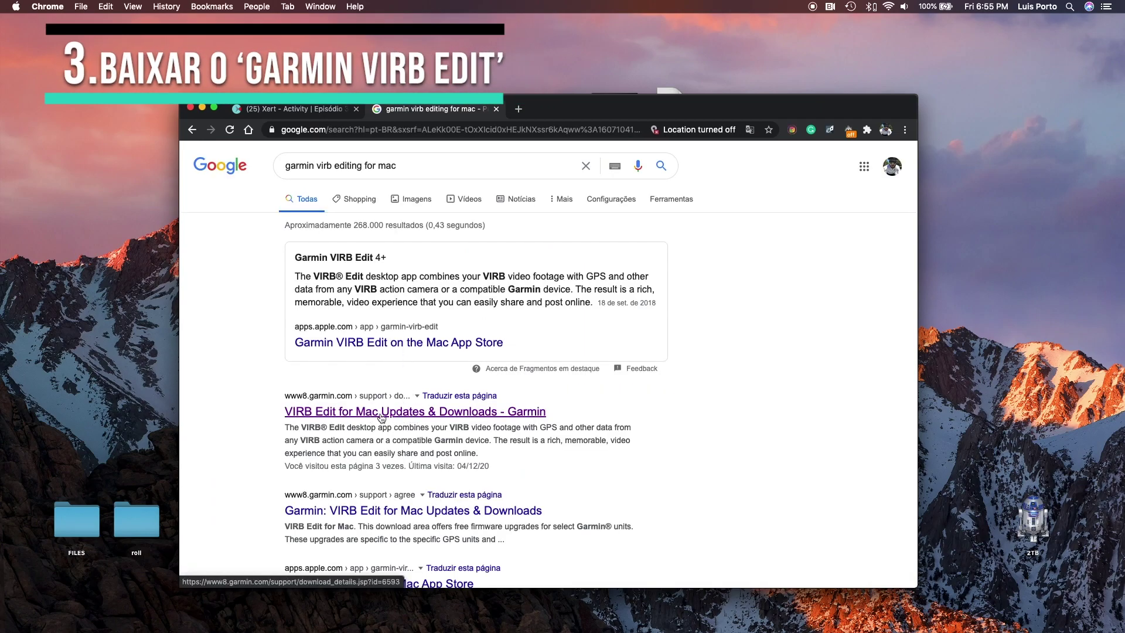
click(413, 413)
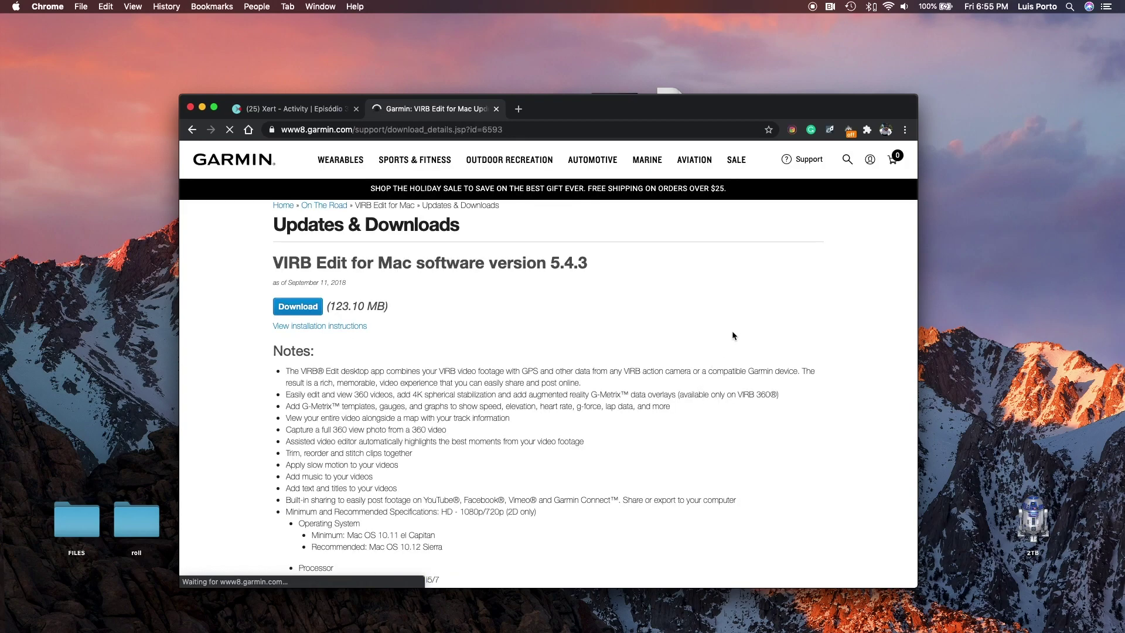
scroll(724, 332, down, 1)
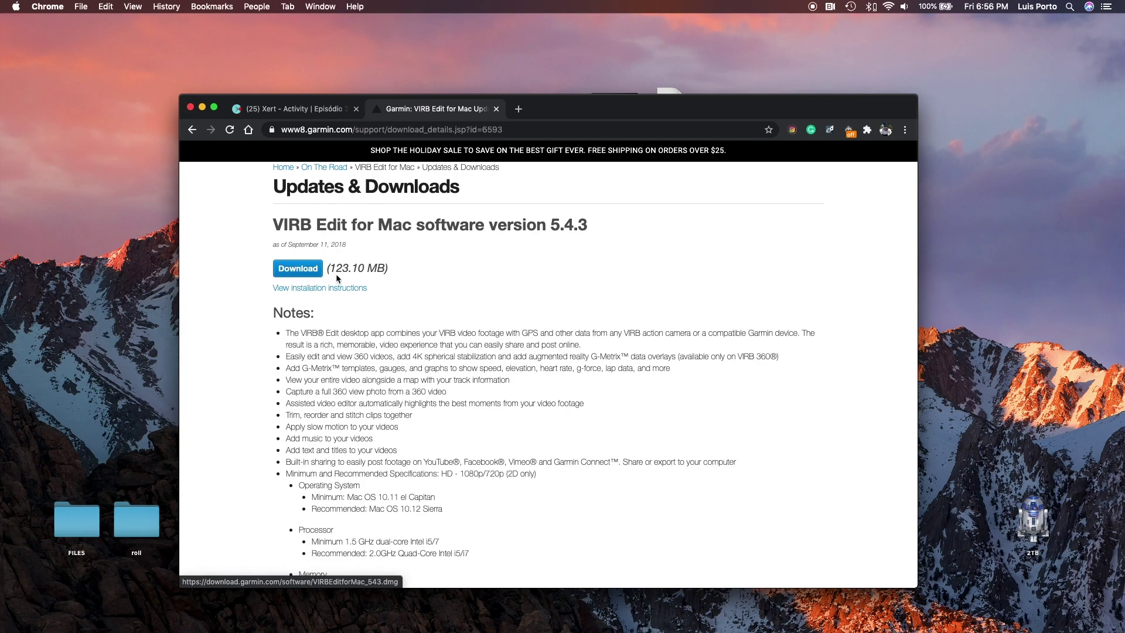
triple_click(382, 268)
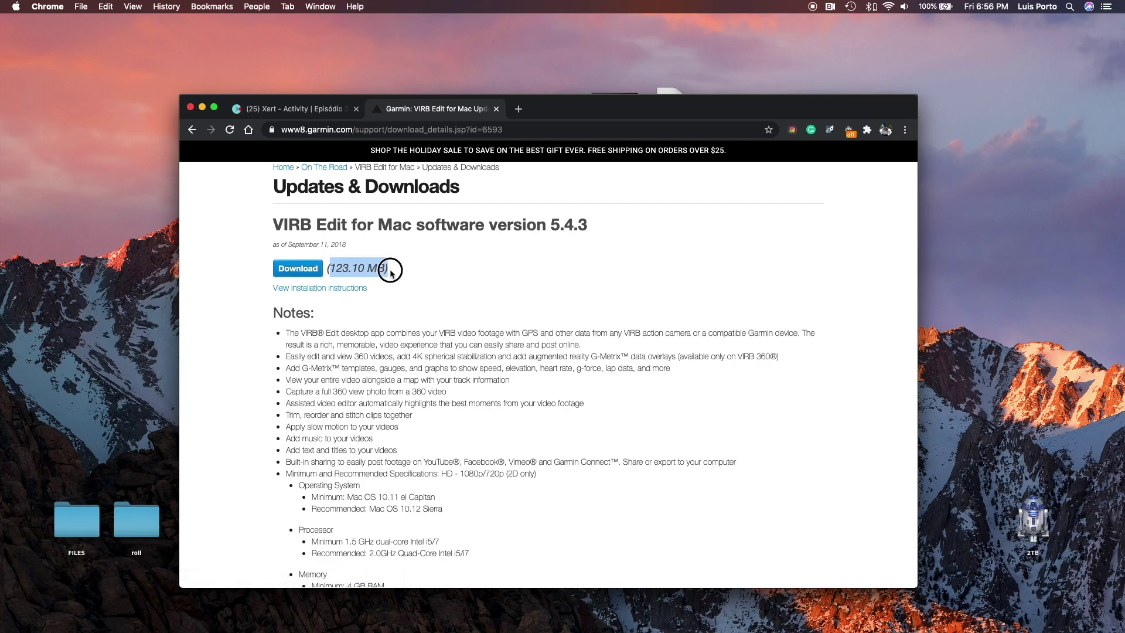
click(452, 266)
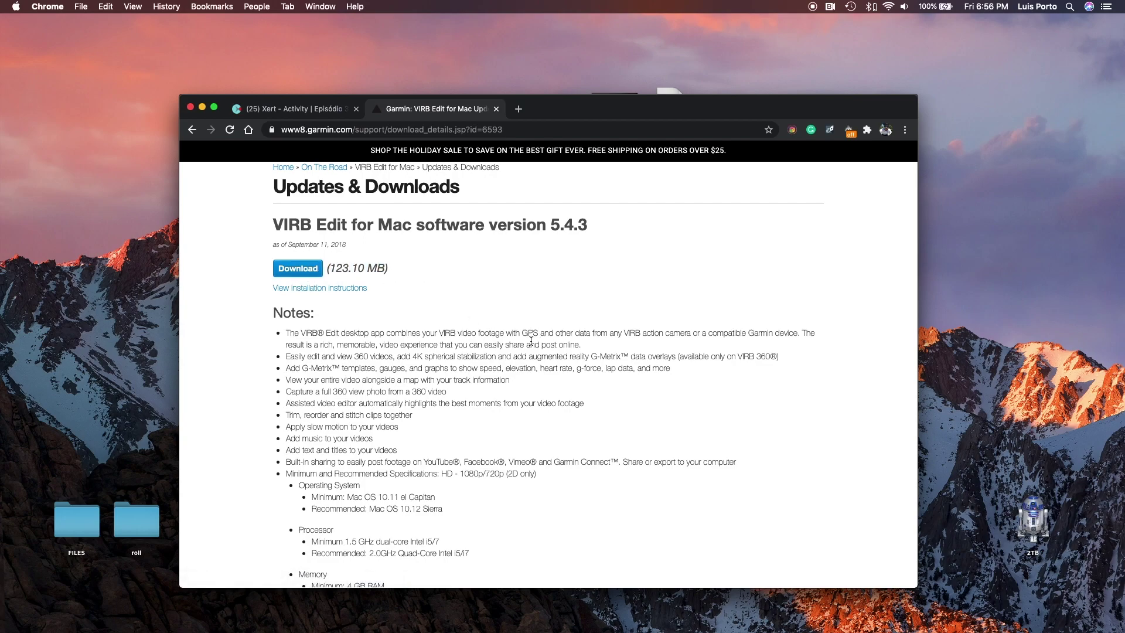
Minimize the browser, launch VIRB Edit and zoom its window to fill the screen
click(202, 107)
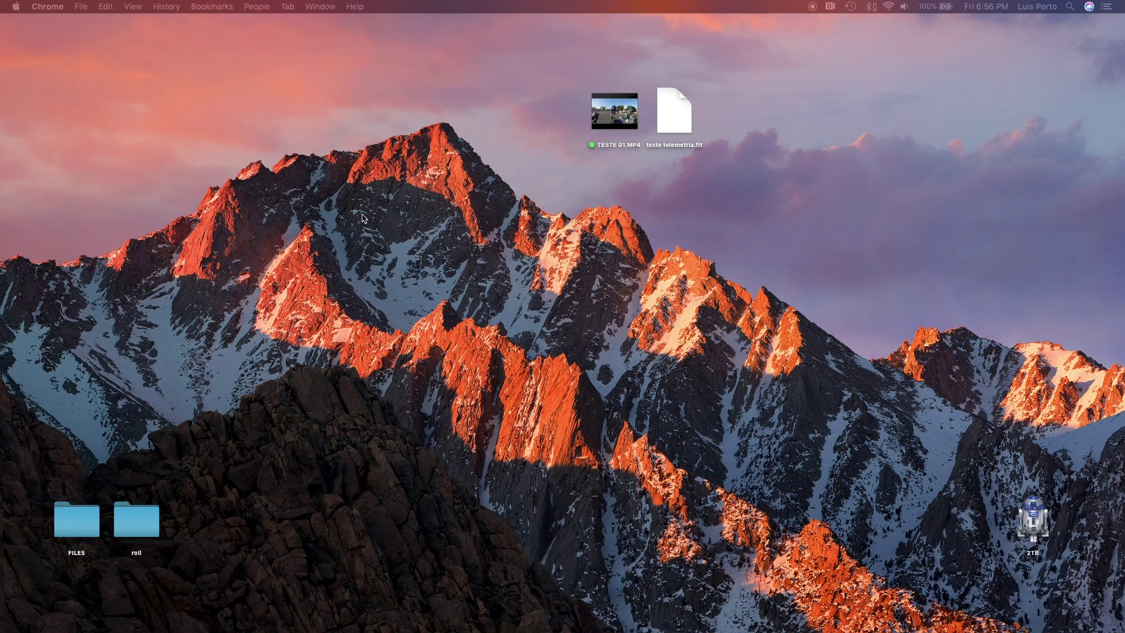
mouse_move(537, 630)
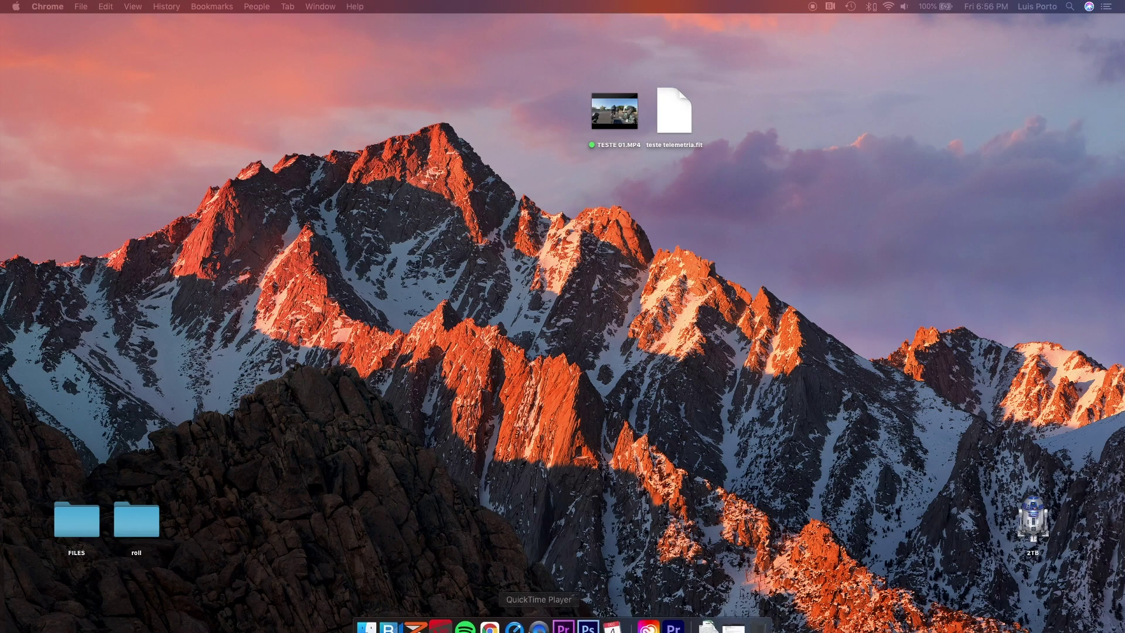
click(445, 626)
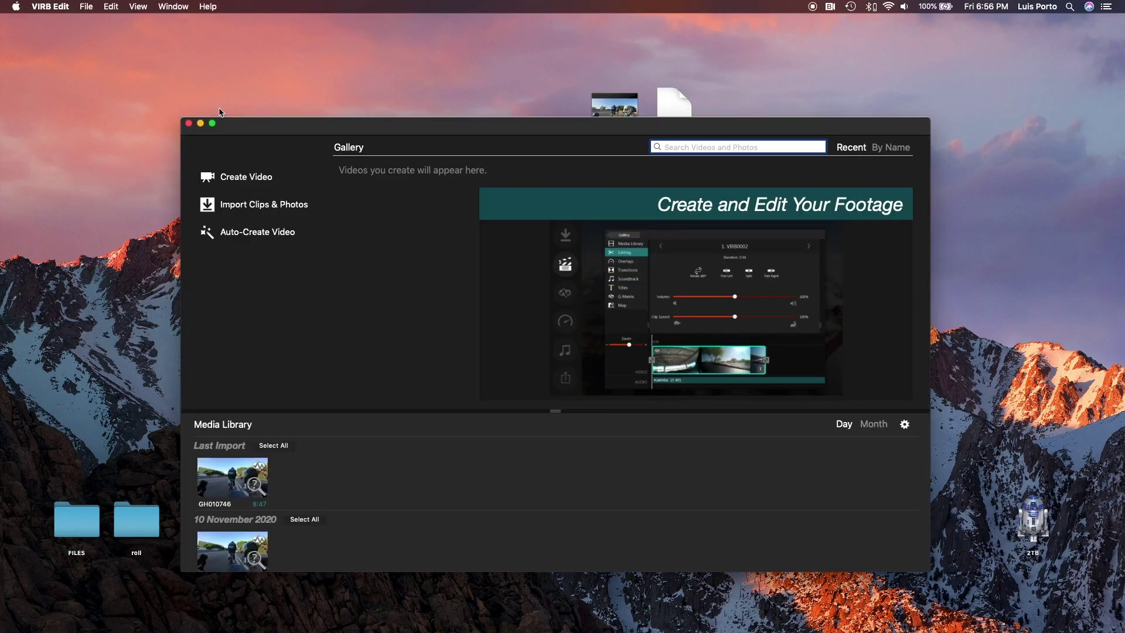
click(173, 6)
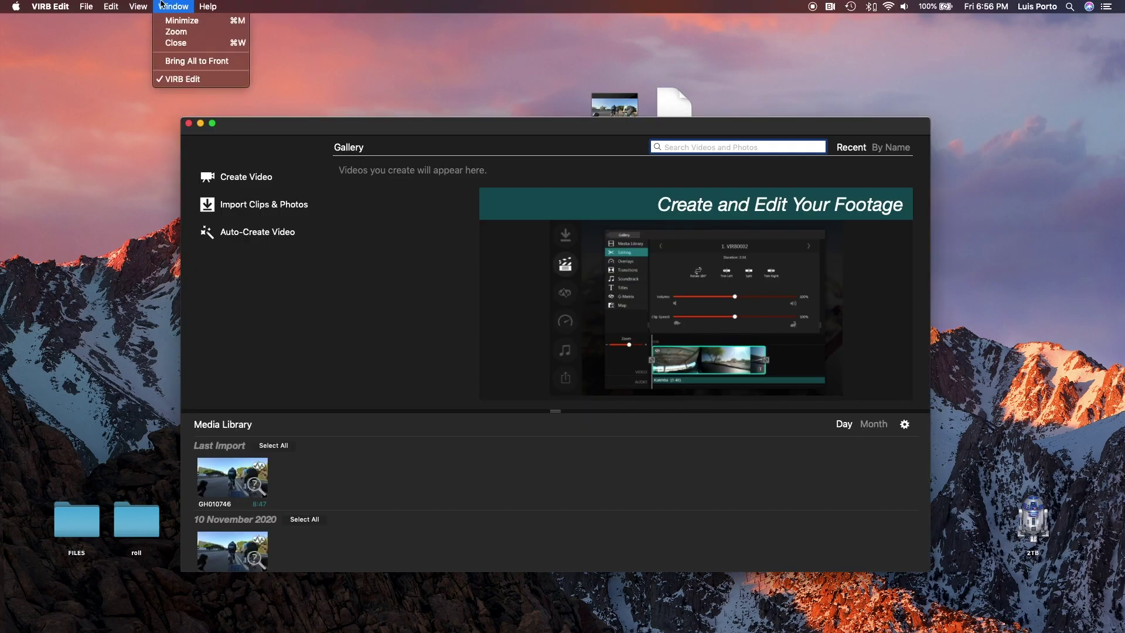
click(170, 33)
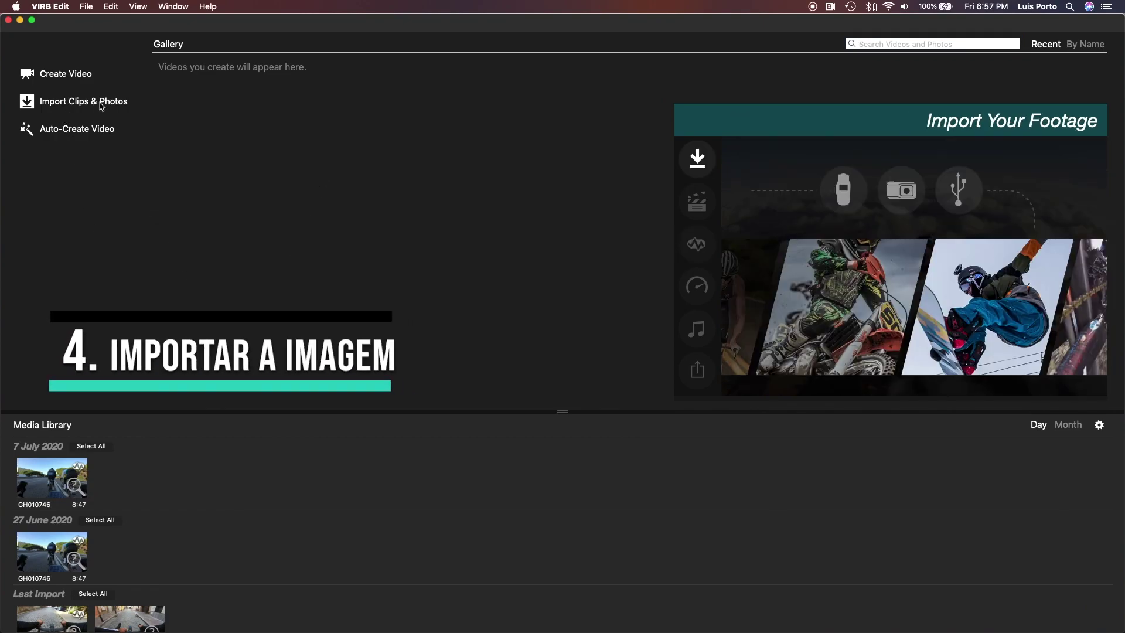
Import TESTE 01.MP4 from the Desktop with Import Only, without copying it into the Clip Library folder
click(47, 103)
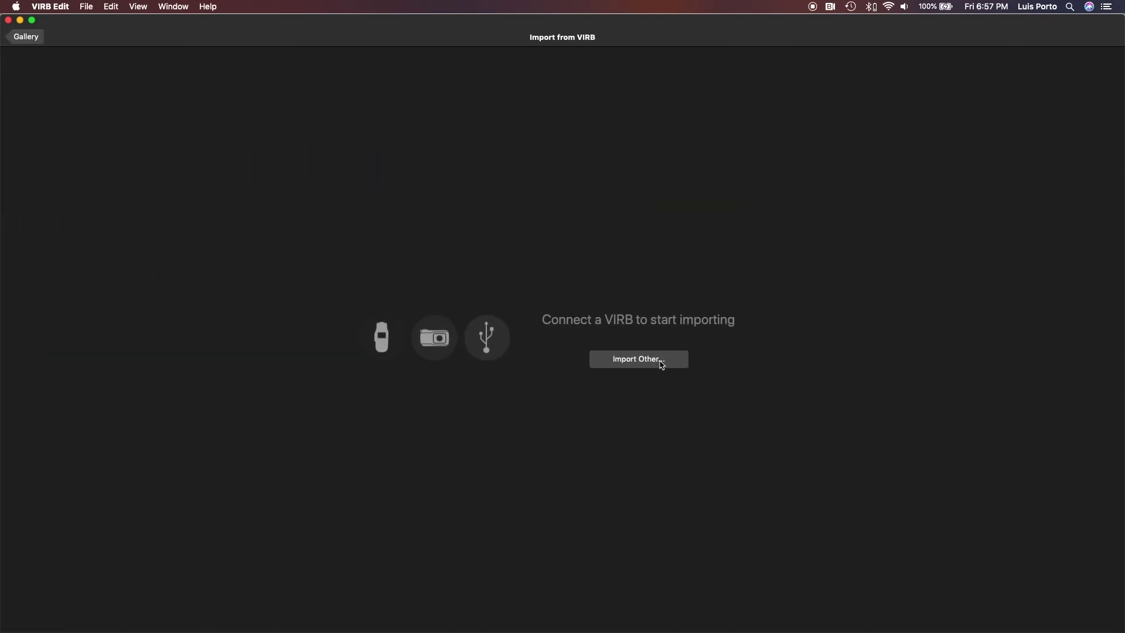
click(662, 360)
click(449, 112)
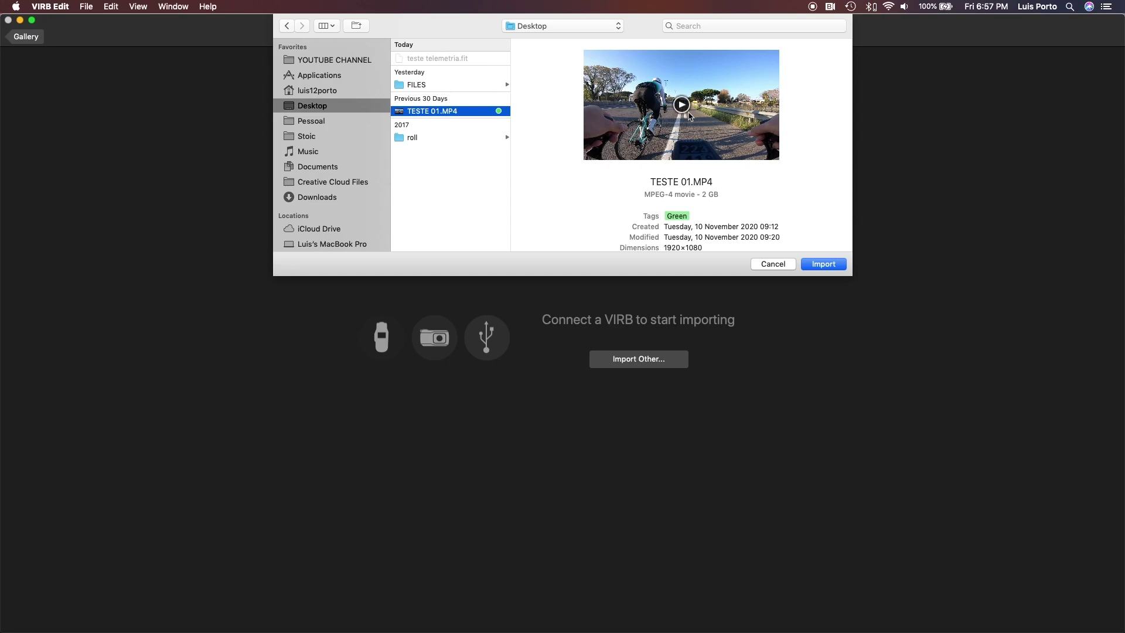
click(687, 111)
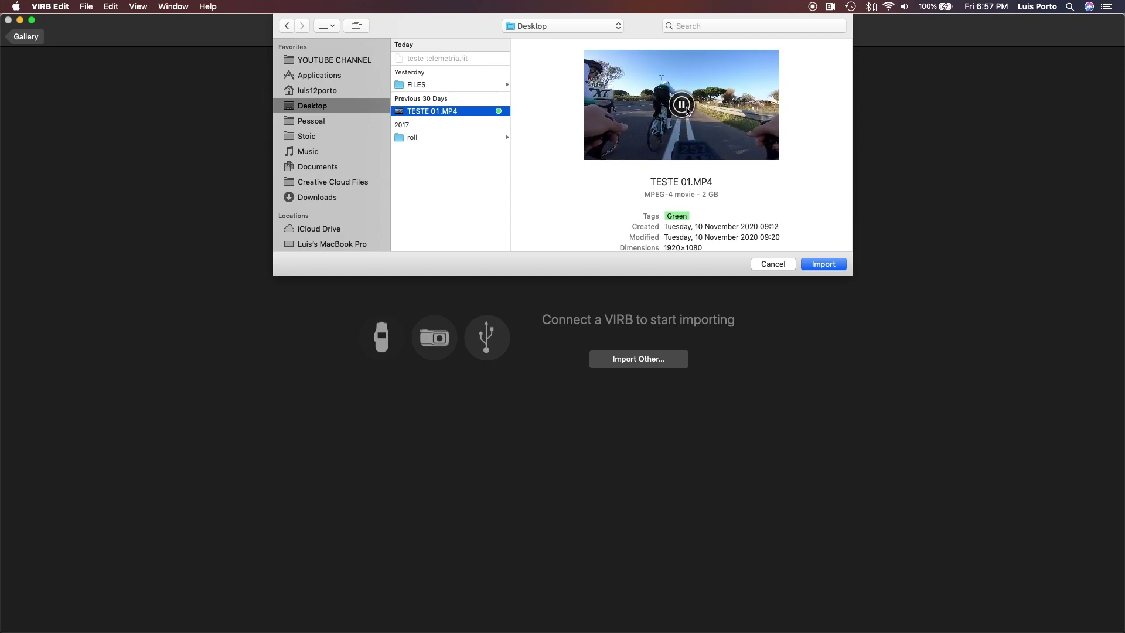
click(824, 264)
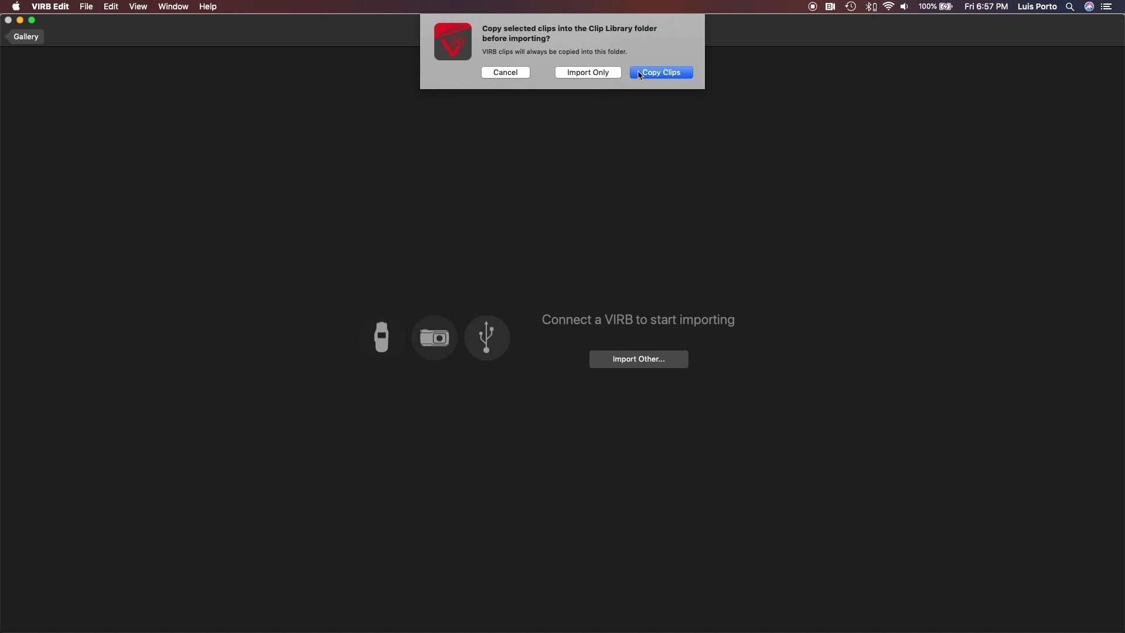
click(598, 75)
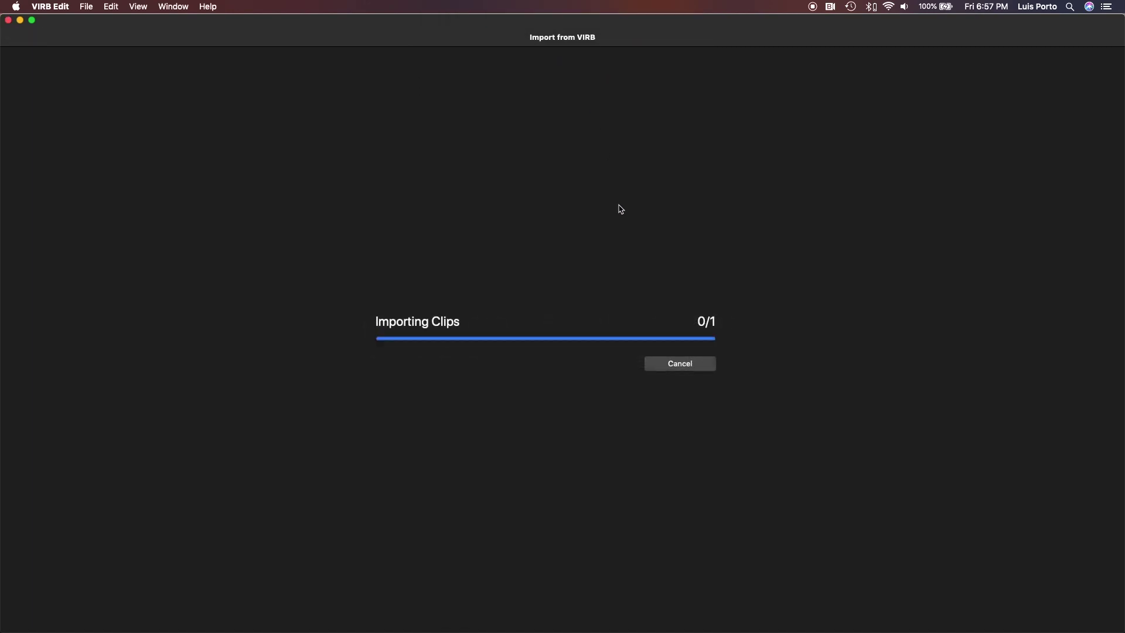
click(682, 363)
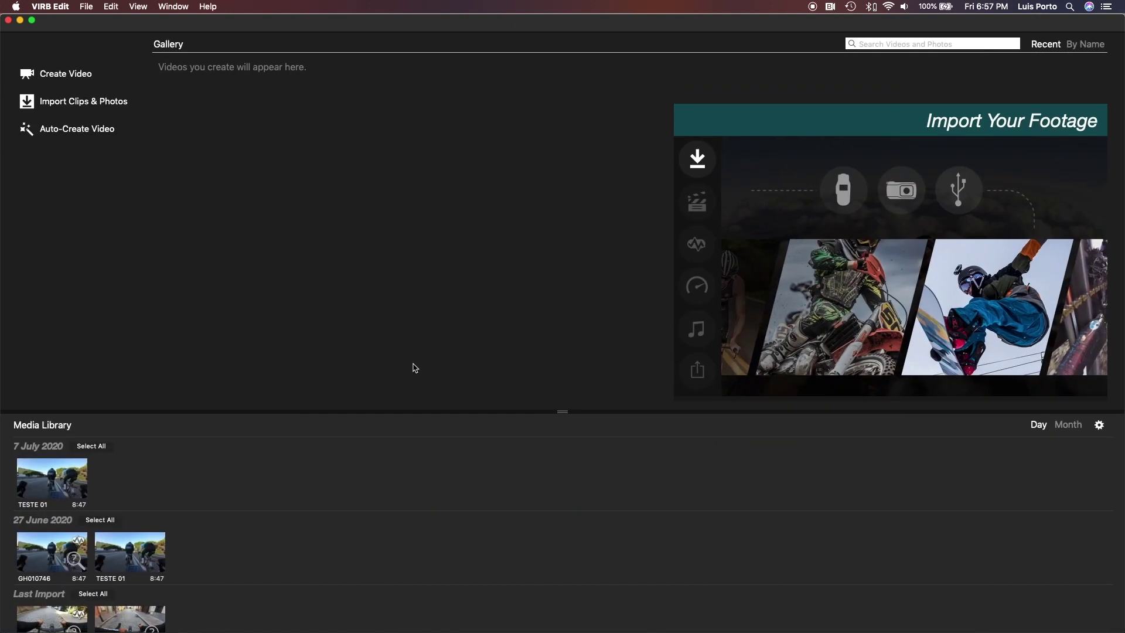
Select the TESTE 01 clip in the media library and create a new video named "TESTE TELEMETRIA"
click(76, 491)
click(78, 487)
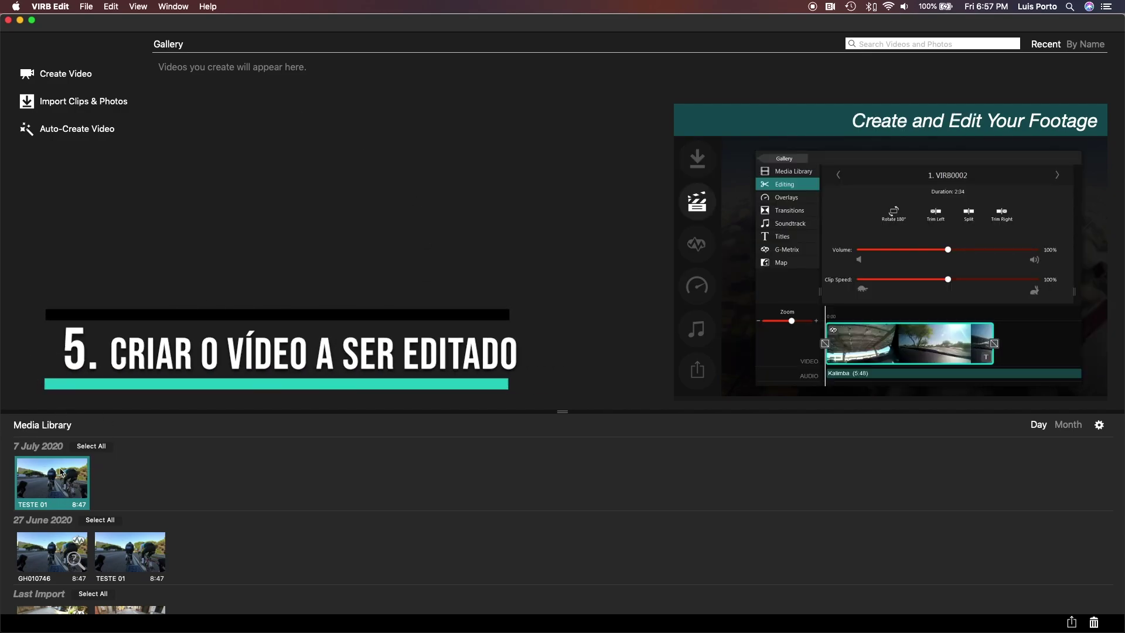
click(45, 76)
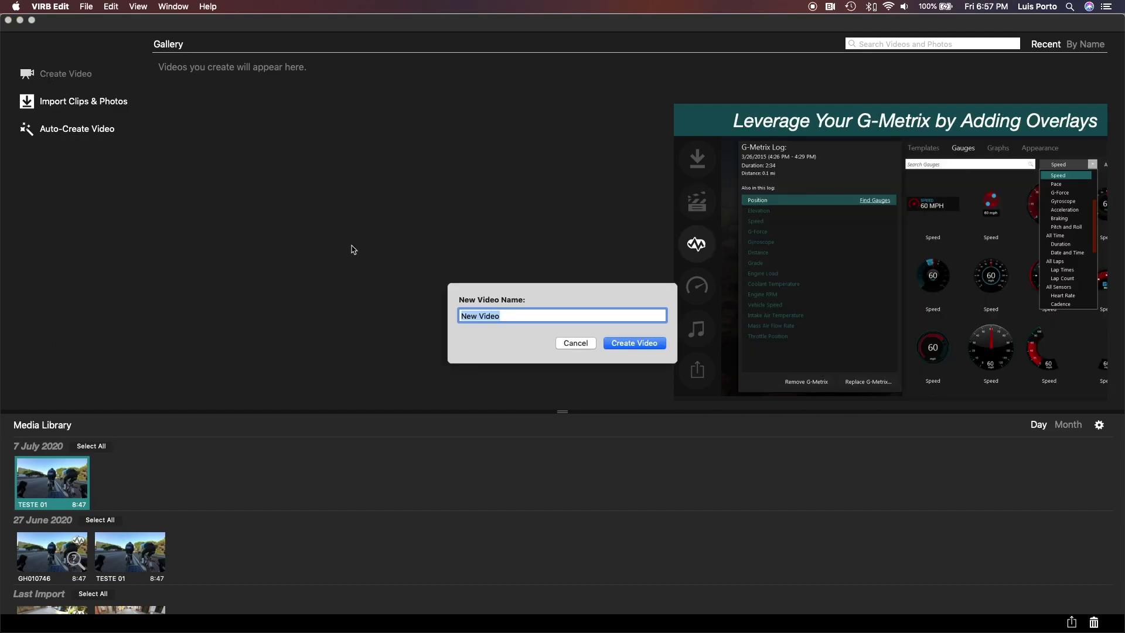
text(TESTE )
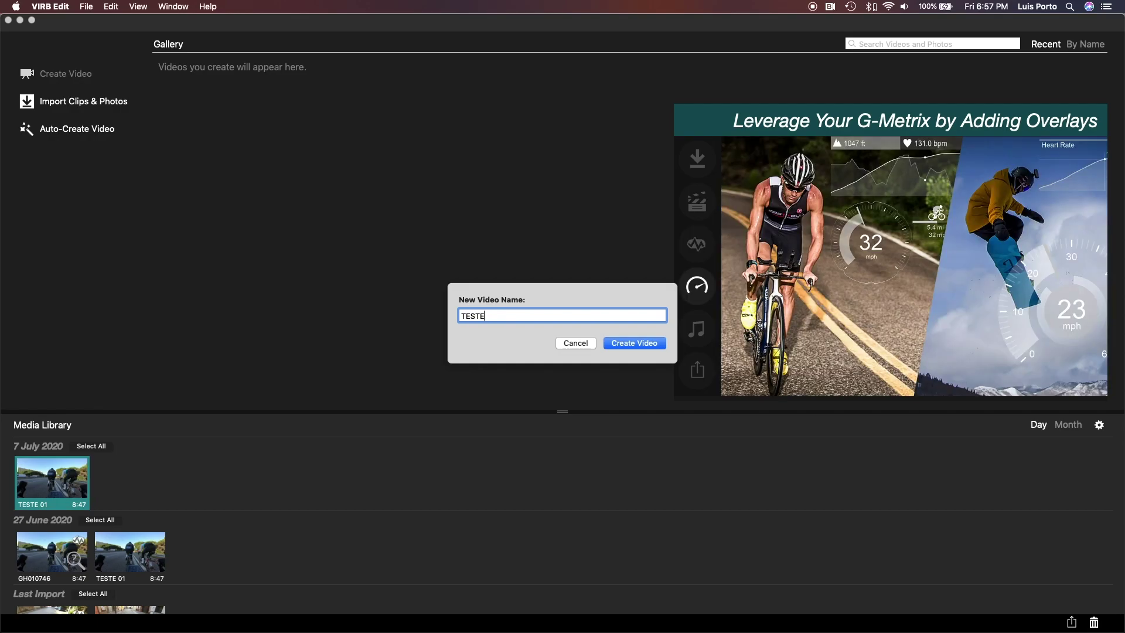
text(TELEME)
key(Return)
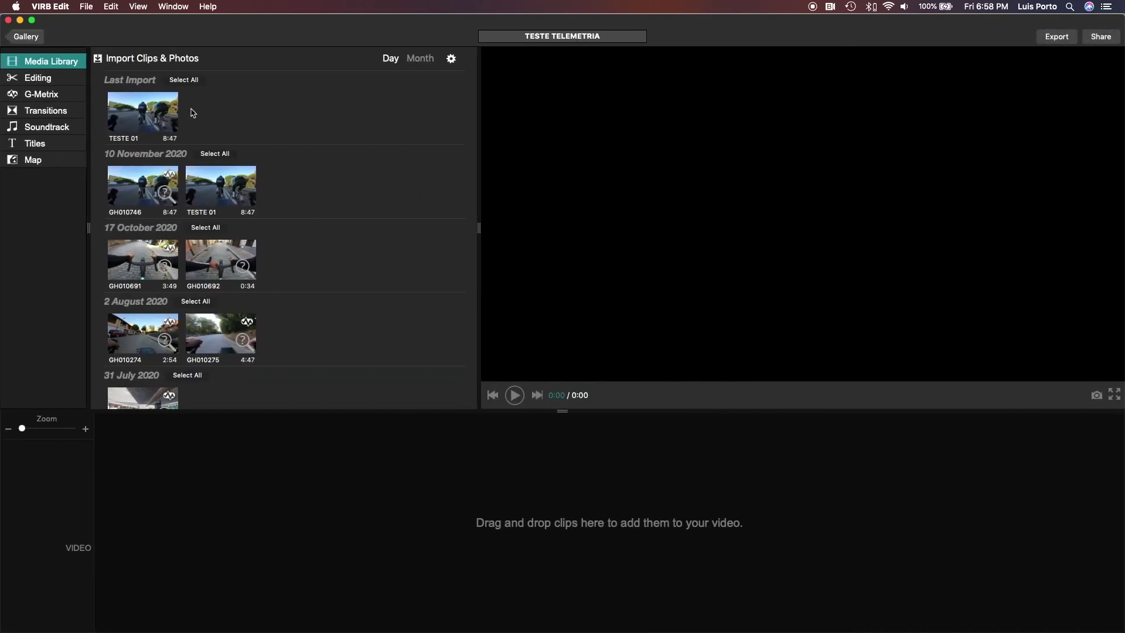
Add the TESTE 01 clip from the Last Import group to the empty video timeline
click(167, 114)
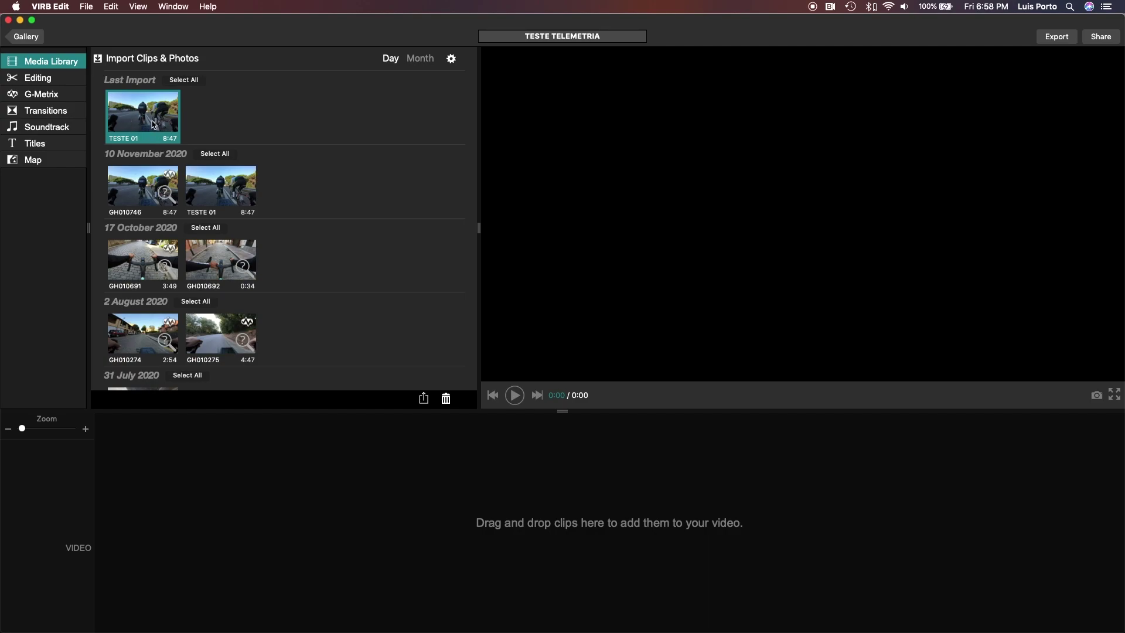
drag(142, 119, 284, 529)
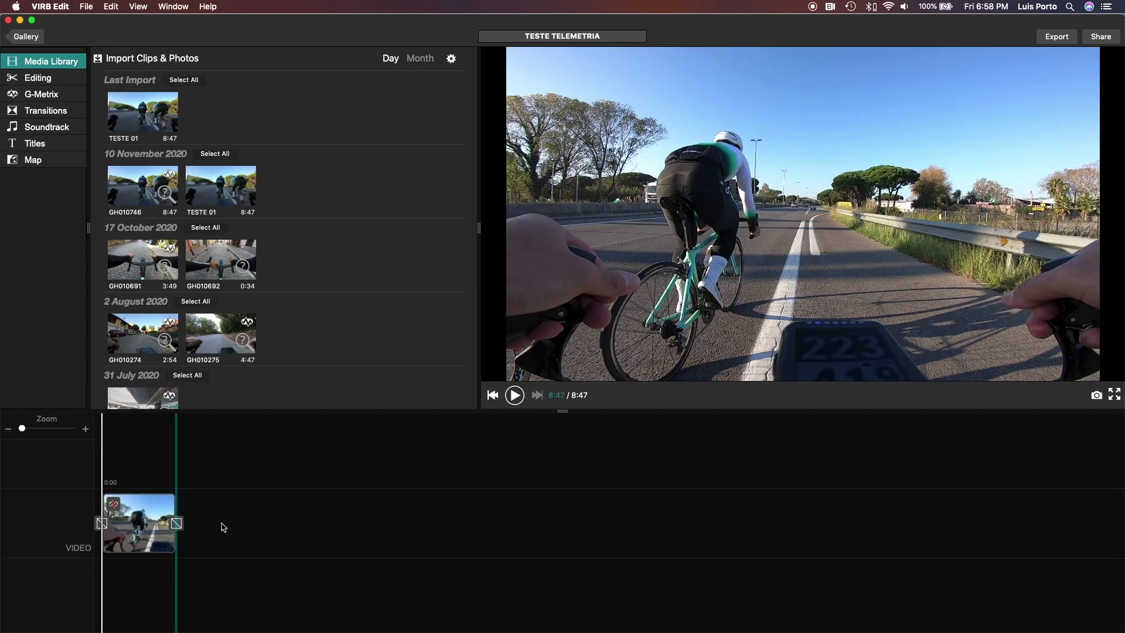
drag(22, 428, 51, 433)
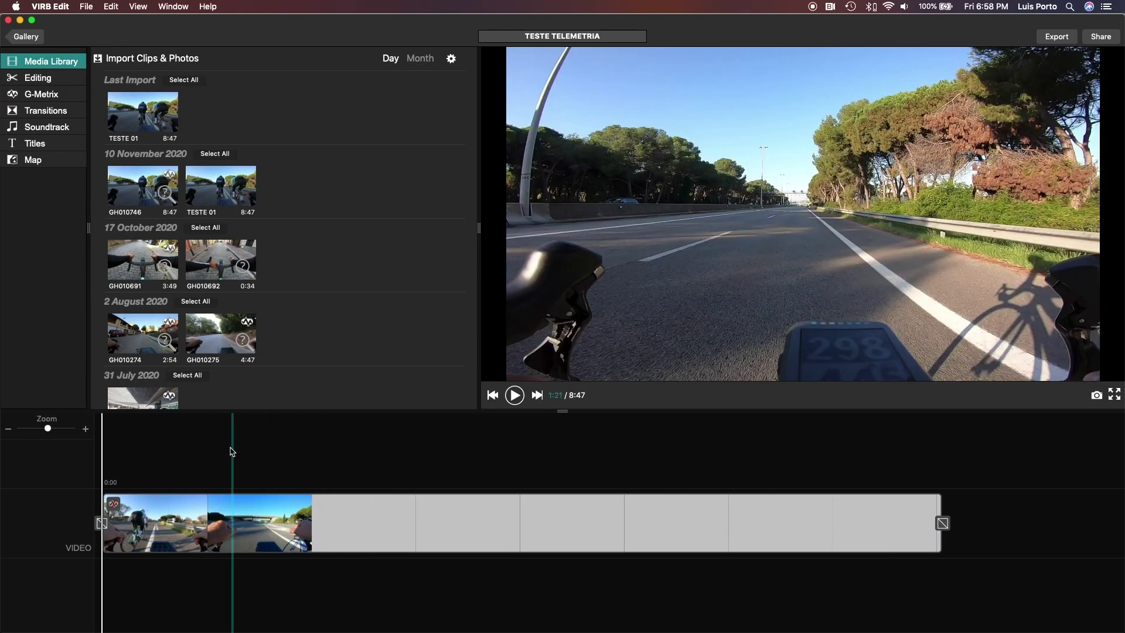
Preview the TESTE 01 clip from about 2:41 and pause playback at 2:44
click(357, 466)
click(515, 396)
click(516, 395)
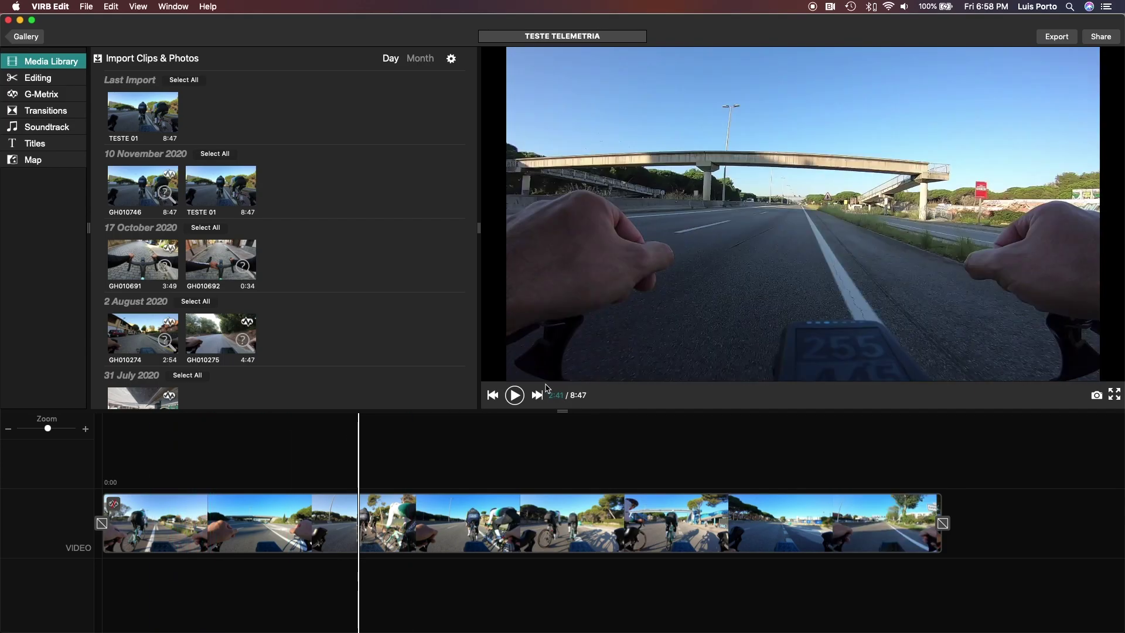
click(513, 399)
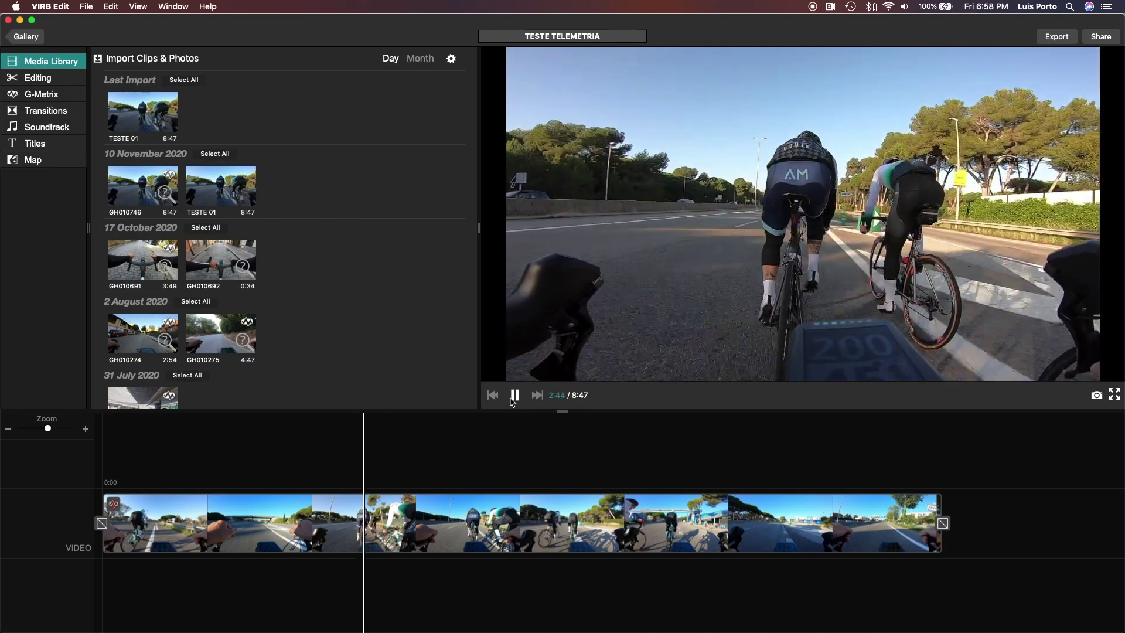
click(514, 397)
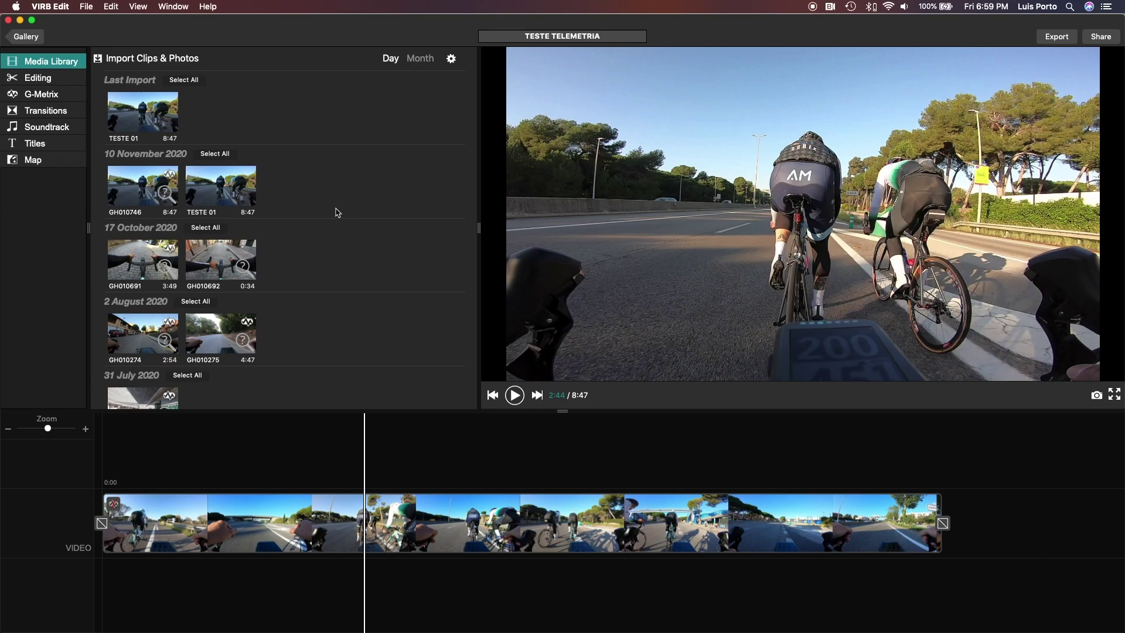
Import teste telemetria.fit from the Desktop as the clip's G-Metrix log with all its data types checked
click(66, 98)
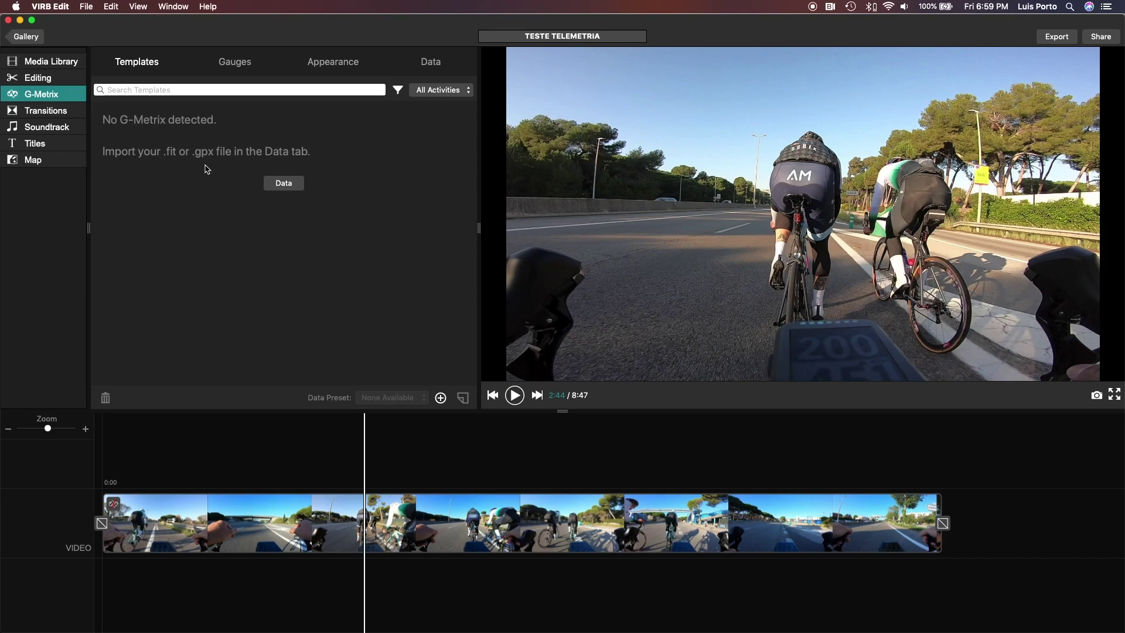
click(284, 184)
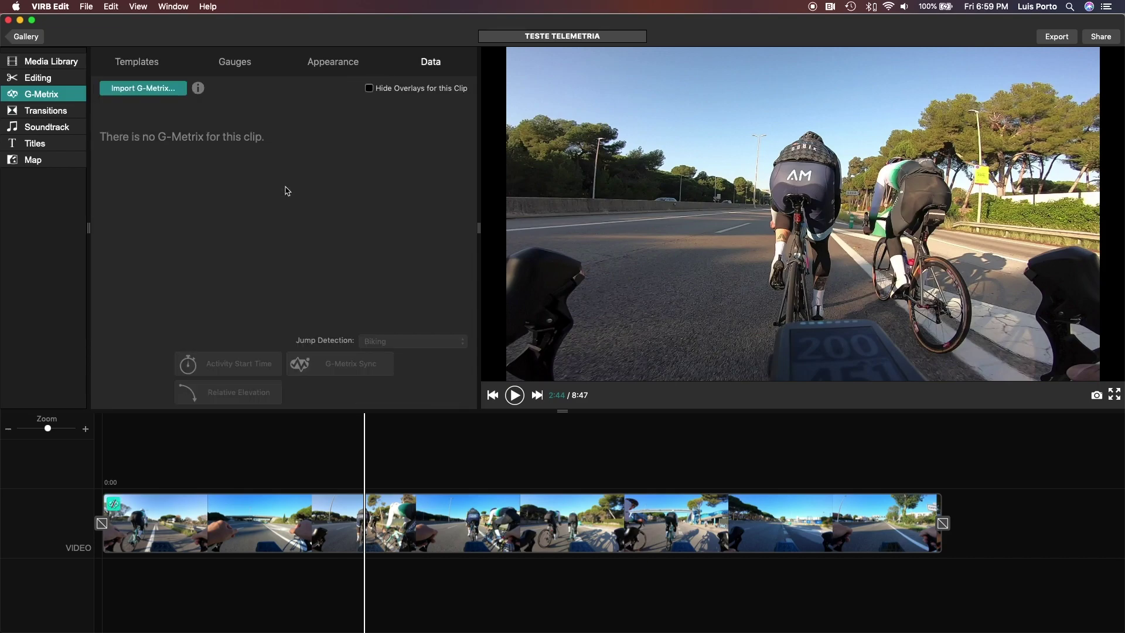
click(170, 92)
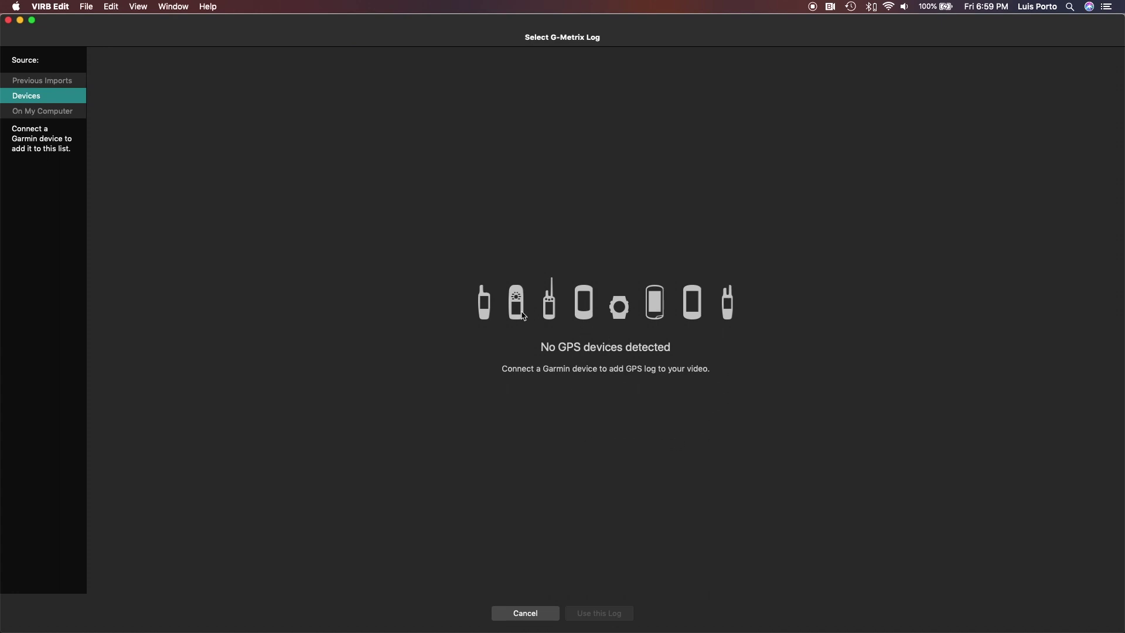
click(38, 113)
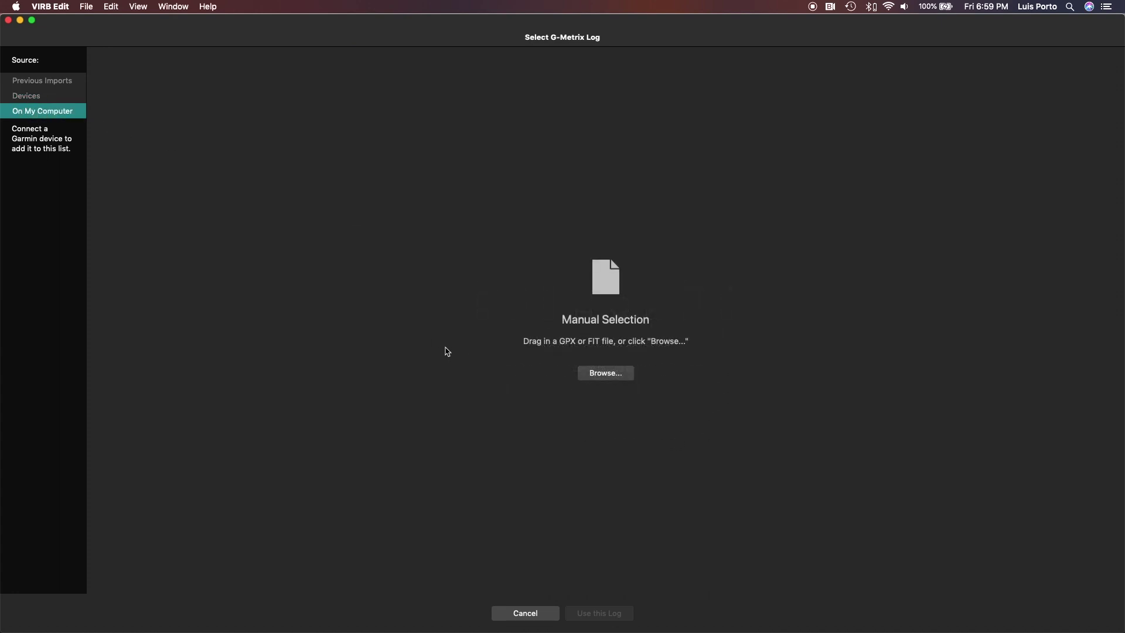
click(604, 375)
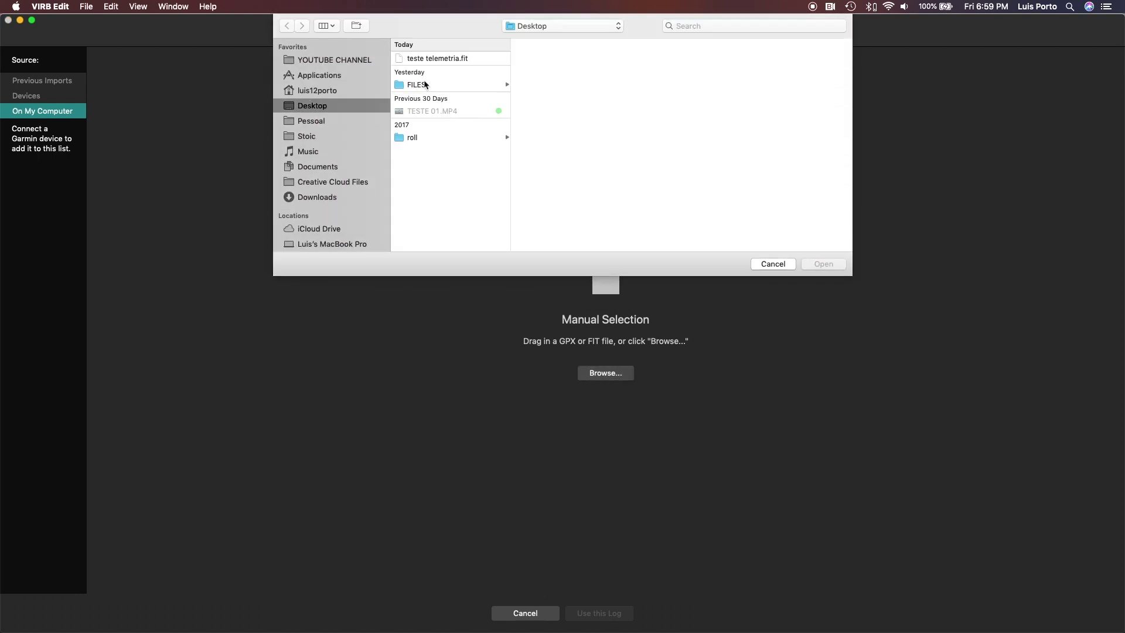
click(433, 59)
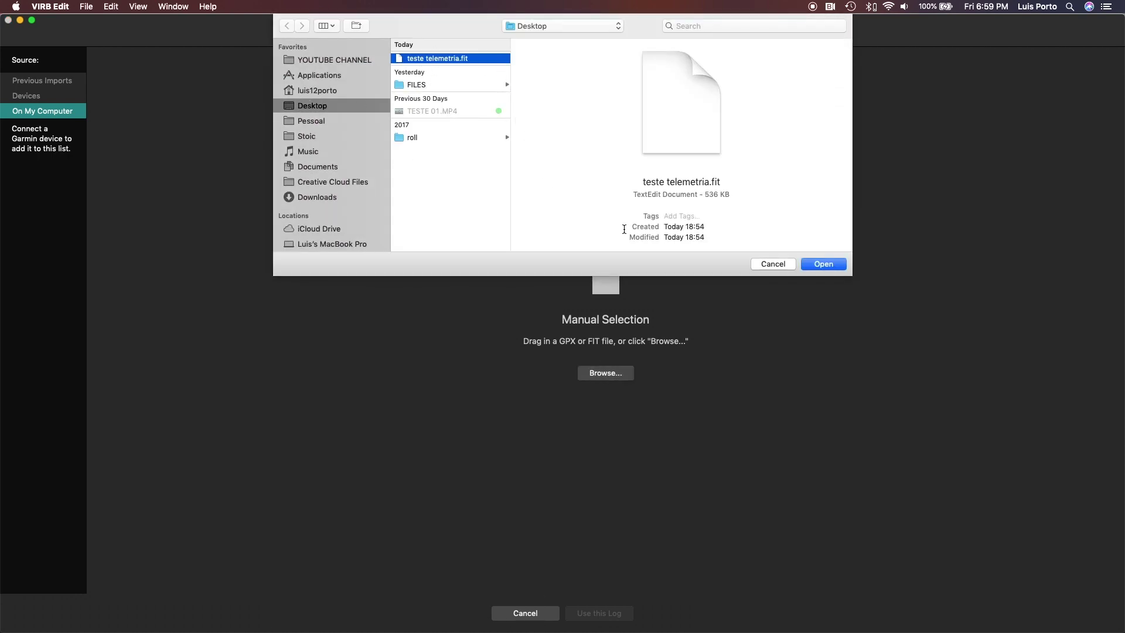
click(825, 265)
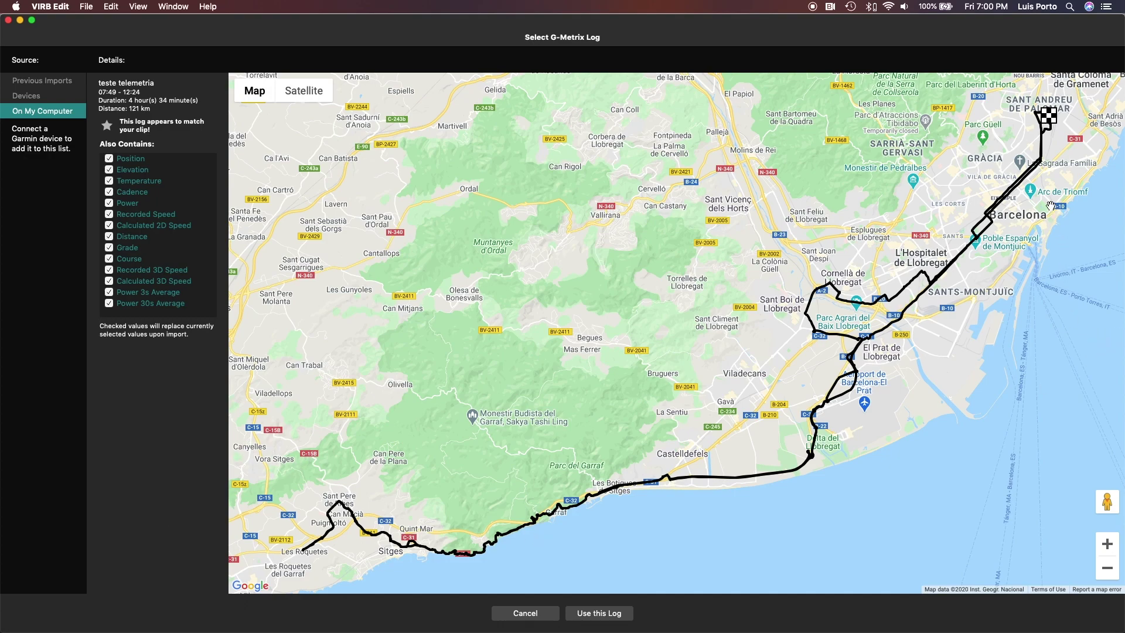
click(604, 613)
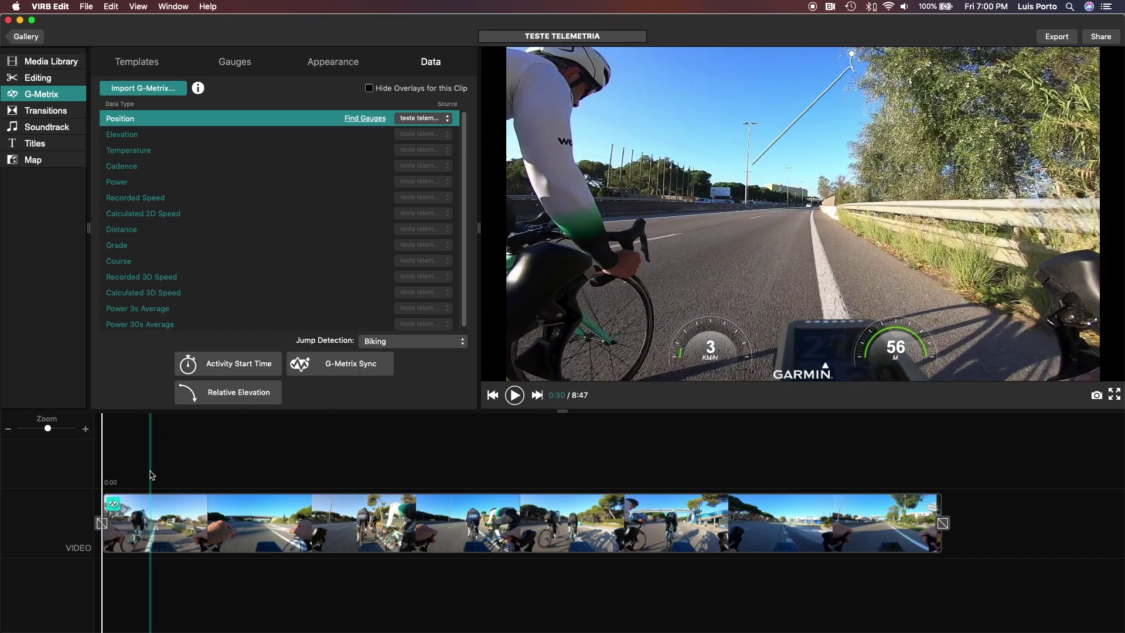
Play the clip's opening section to check the gauge overlays against the footage, pausing at 0:30 and returning to 0:25
click(133, 460)
key(space)
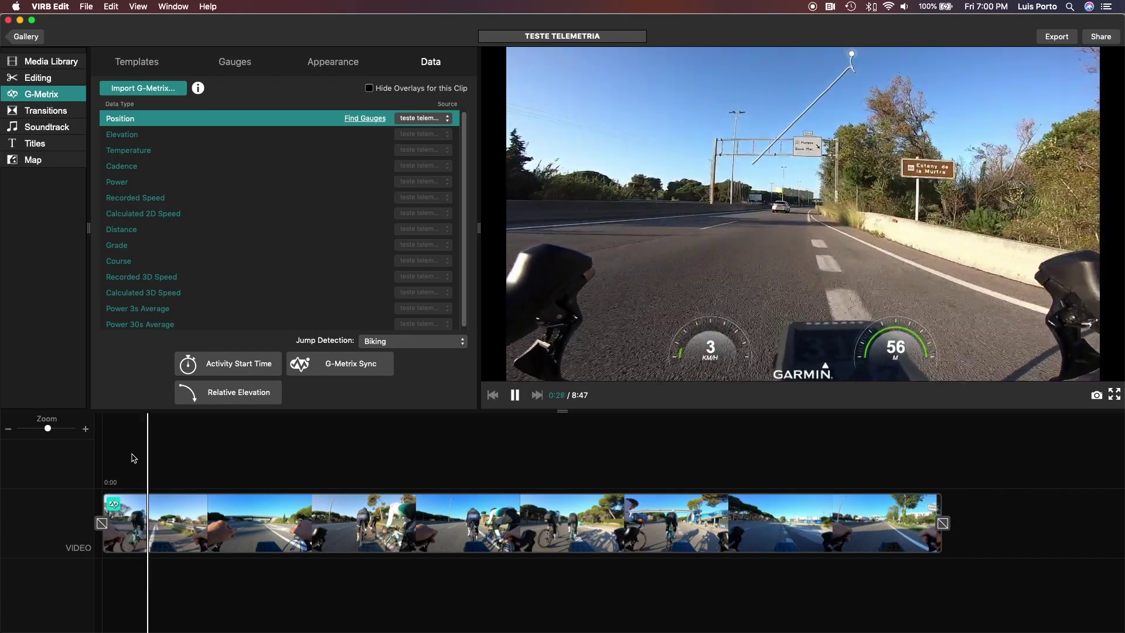
key(space)
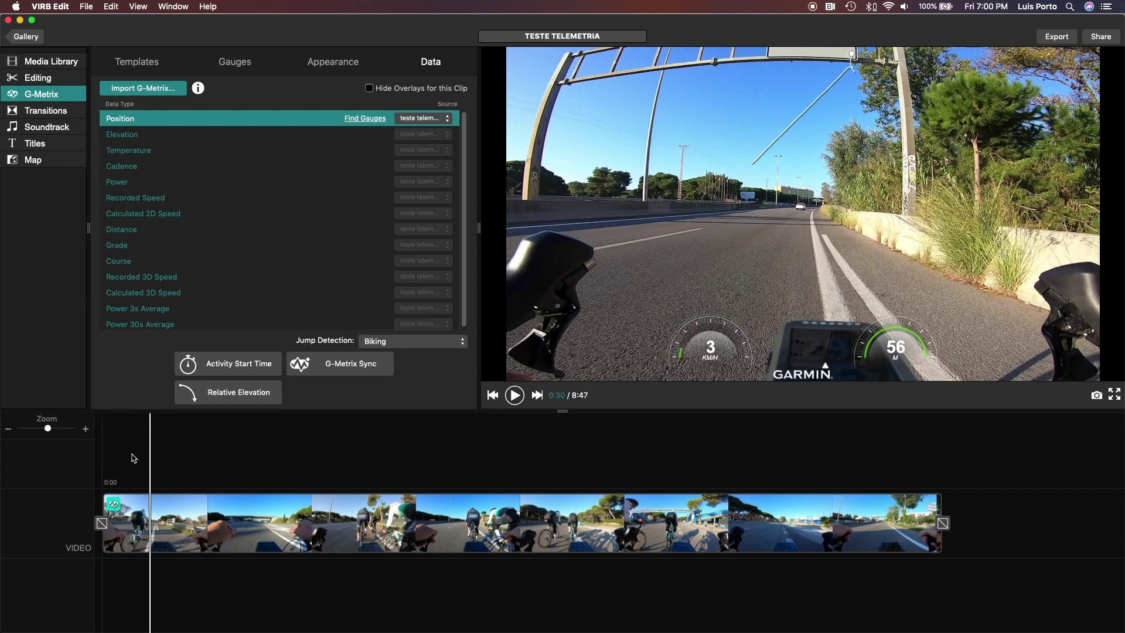
drag(133, 458, 142, 431)
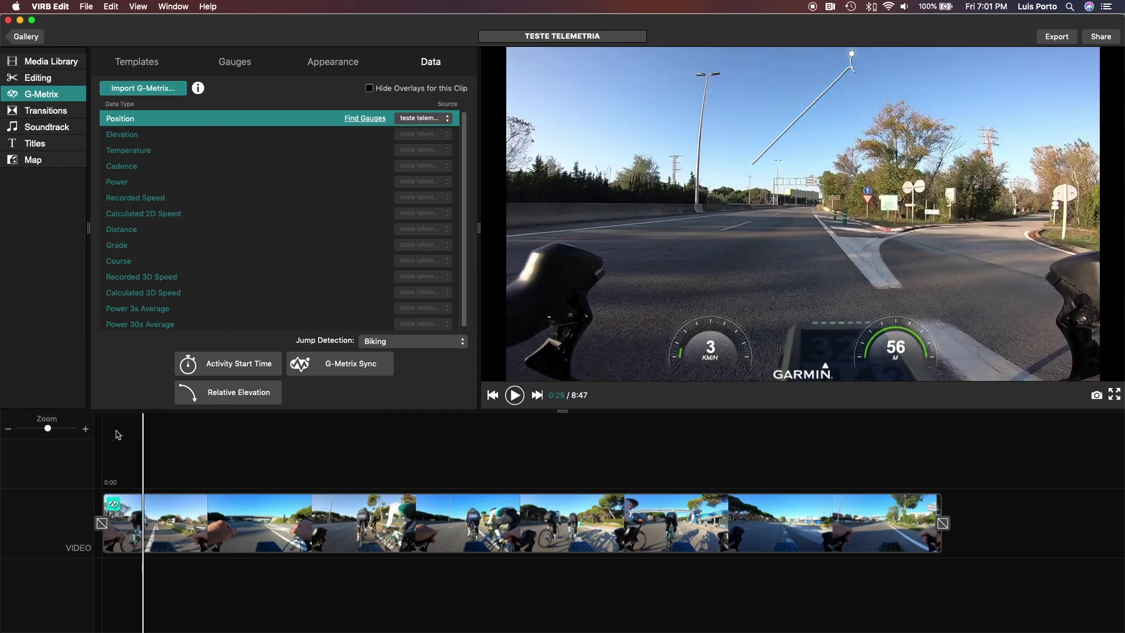